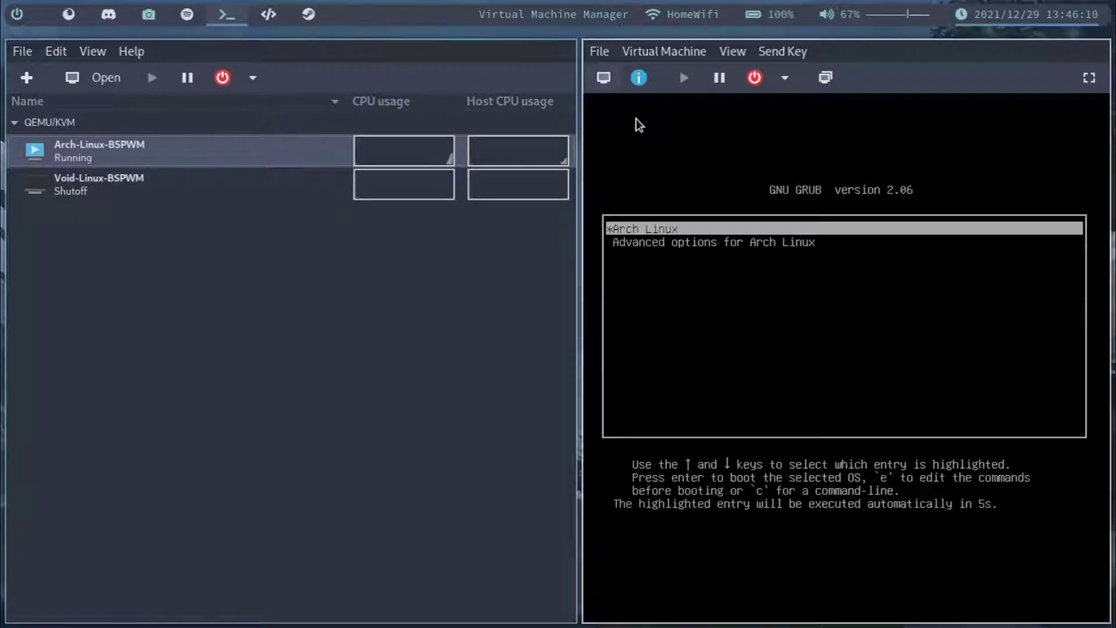
# Boot Arch Linux from the GRUB menu and show the VM console fullscreen
pyautogui.click(640, 125)
pyautogui.press('Return')
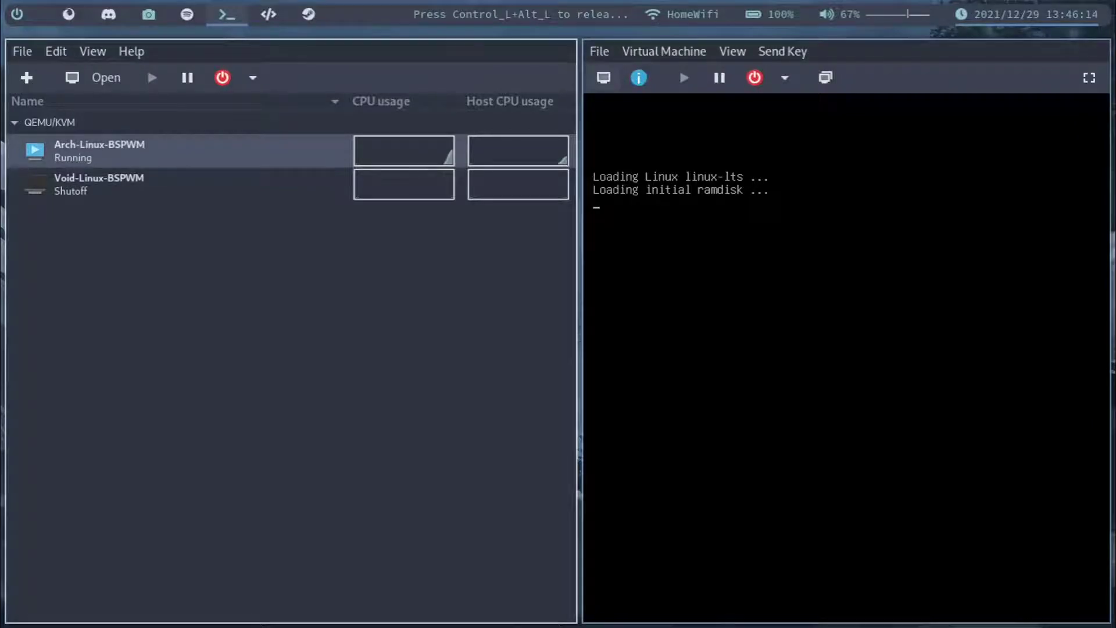
pyautogui.hotkey('ctrl', 'alt')
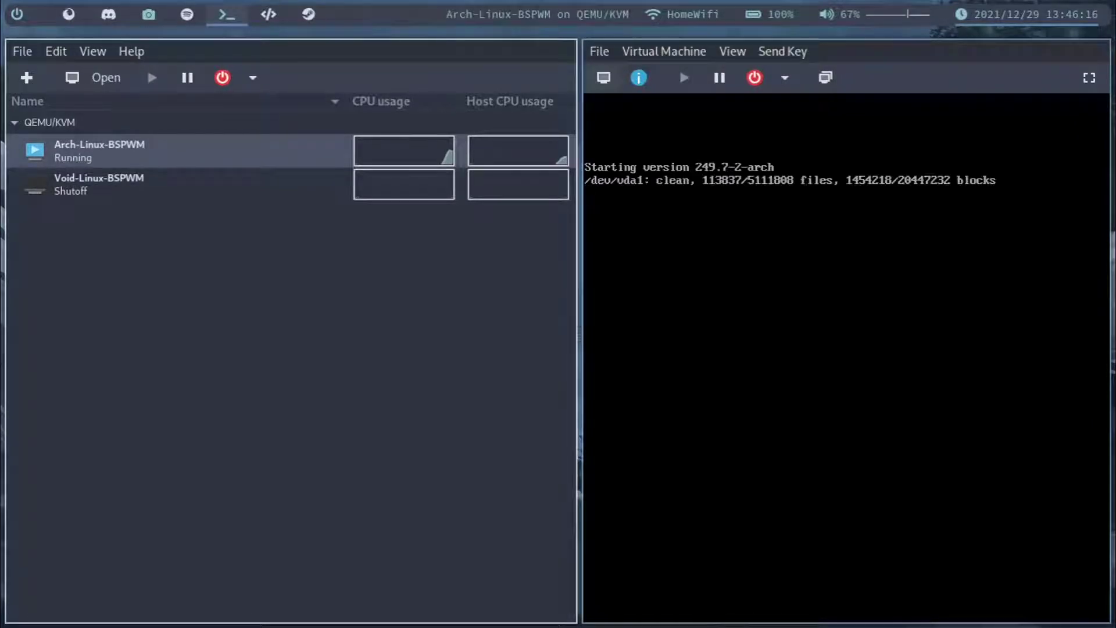
pyautogui.click(1089, 77)
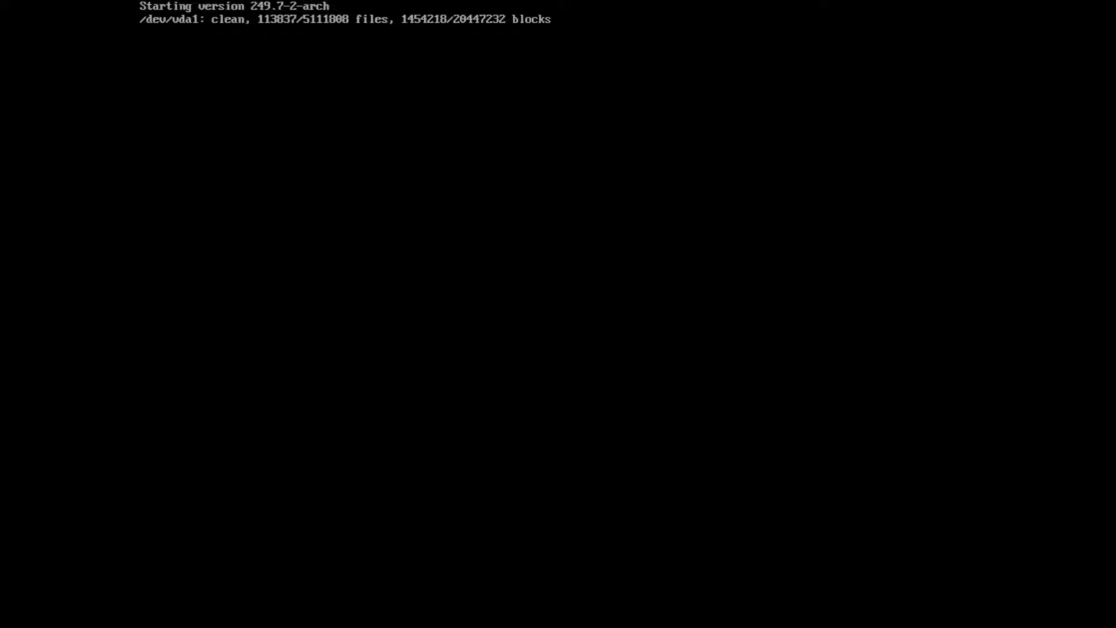
# Log in at the Arch console with the user account and start the bspwm session with startx
pyautogui.write('ilham')
pyautogui.press('Return')
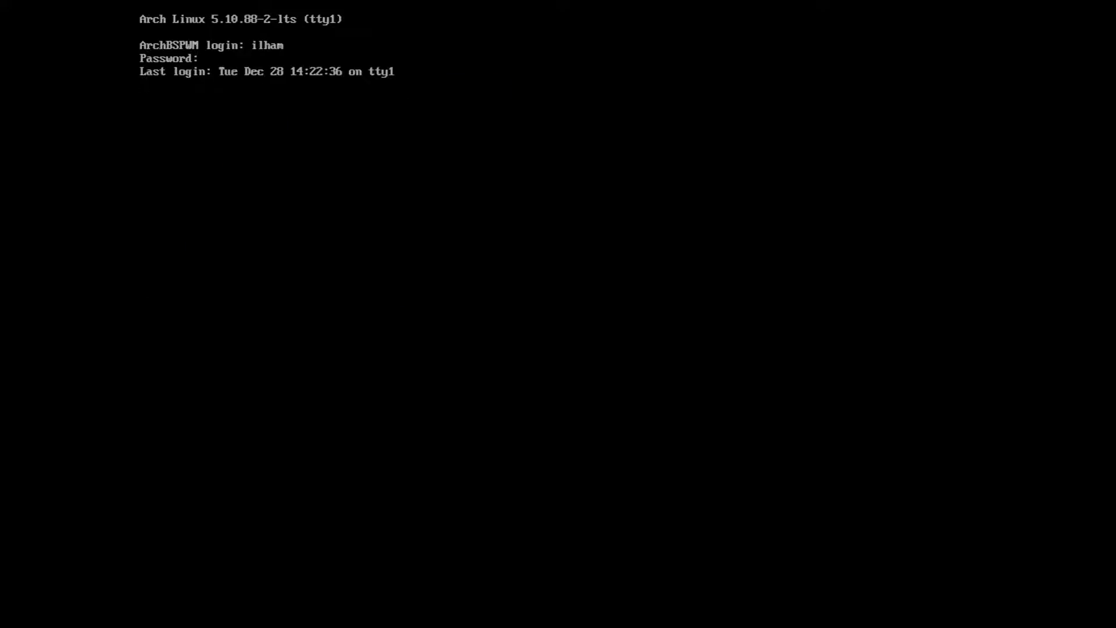
pyautogui.write('startx')
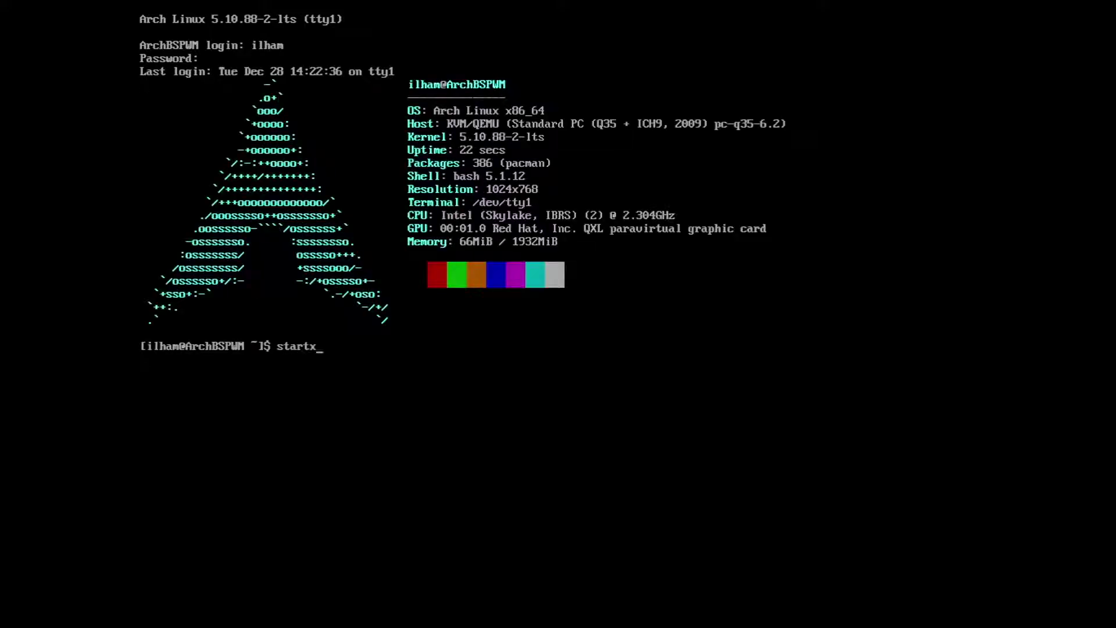
pyautogui.press('Return')
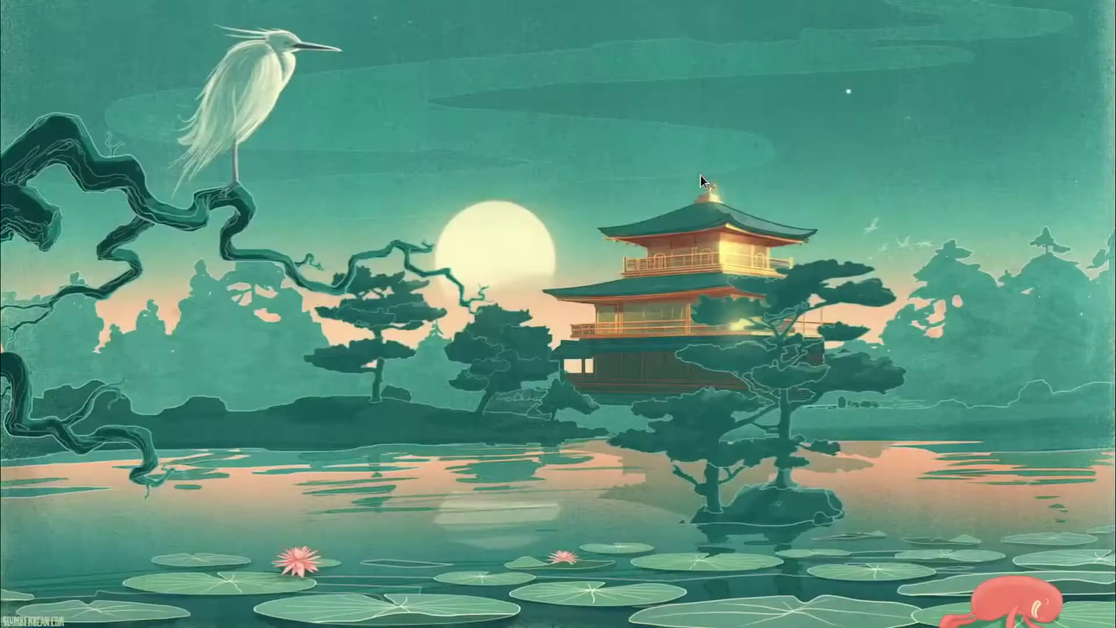
# Open a fresh Alacritty terminal in the bspwm session
pyautogui.press('super+Return')
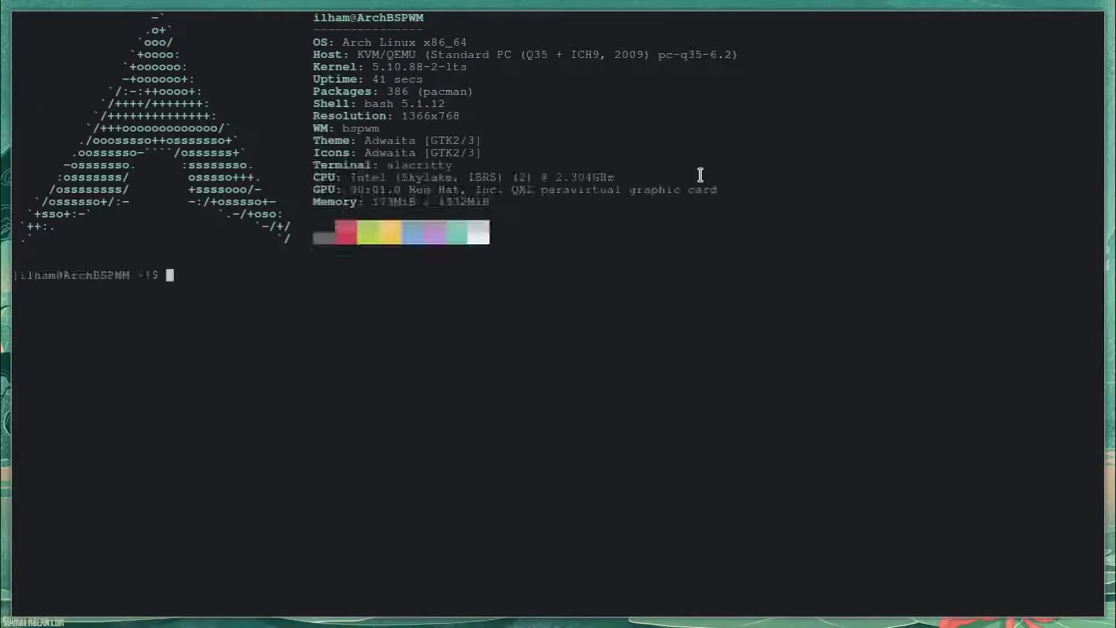
pyautogui.press('super+w')
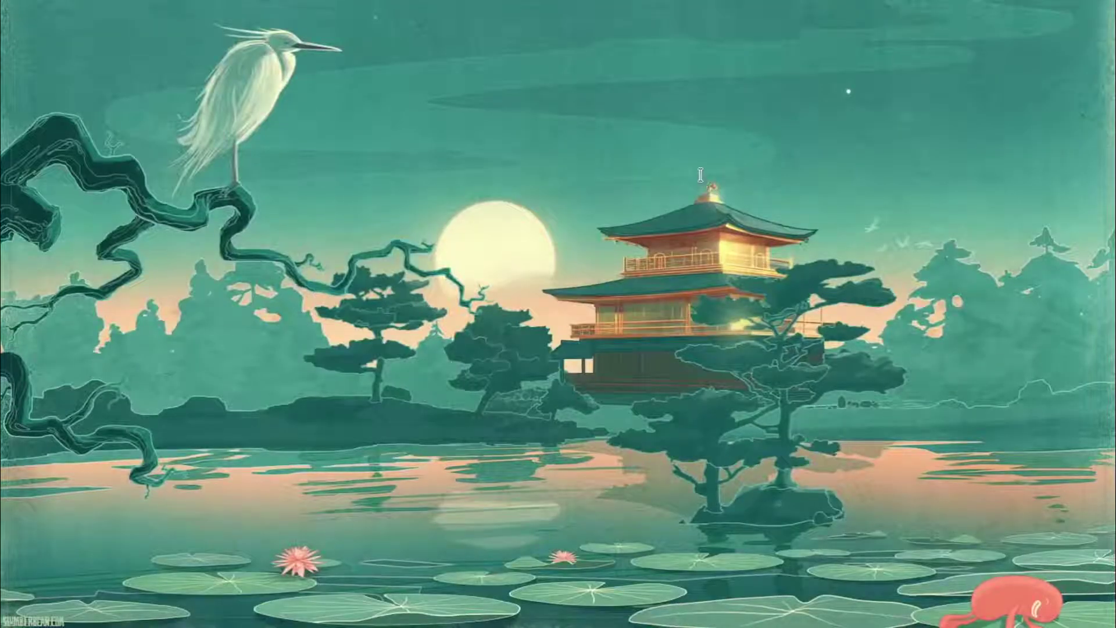
pyautogui.press('super+Return')
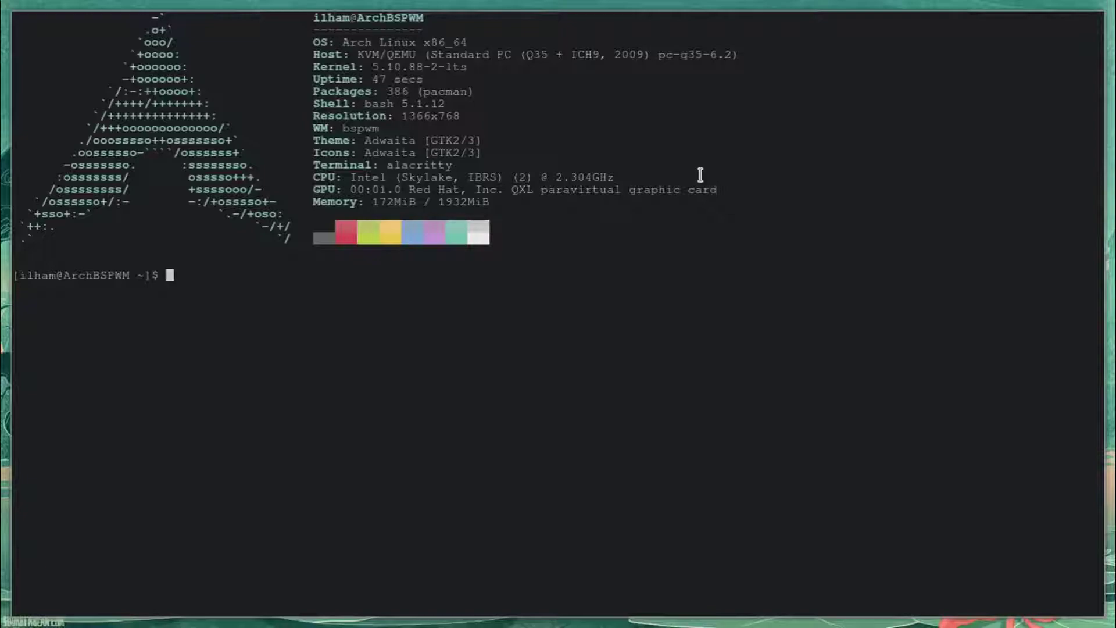
# Try installing polybar with sudo pacman -S polybar, which fails with target not found
pyautogui.write('sudo pacman -S-polybar')
pyautogui.press('Return')
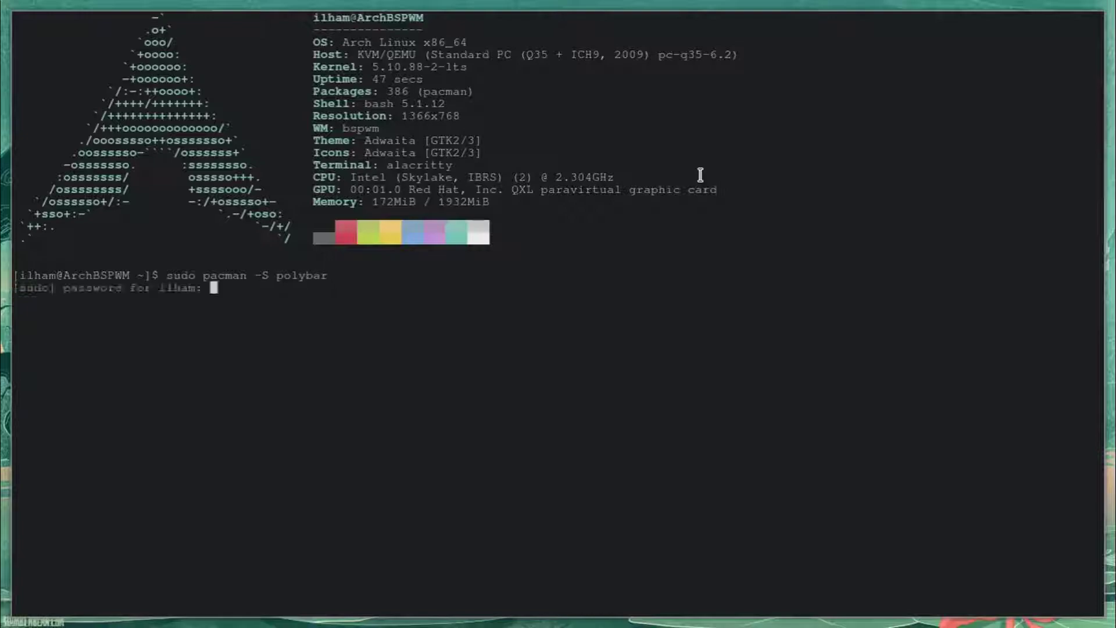
pyautogui.press('Return')
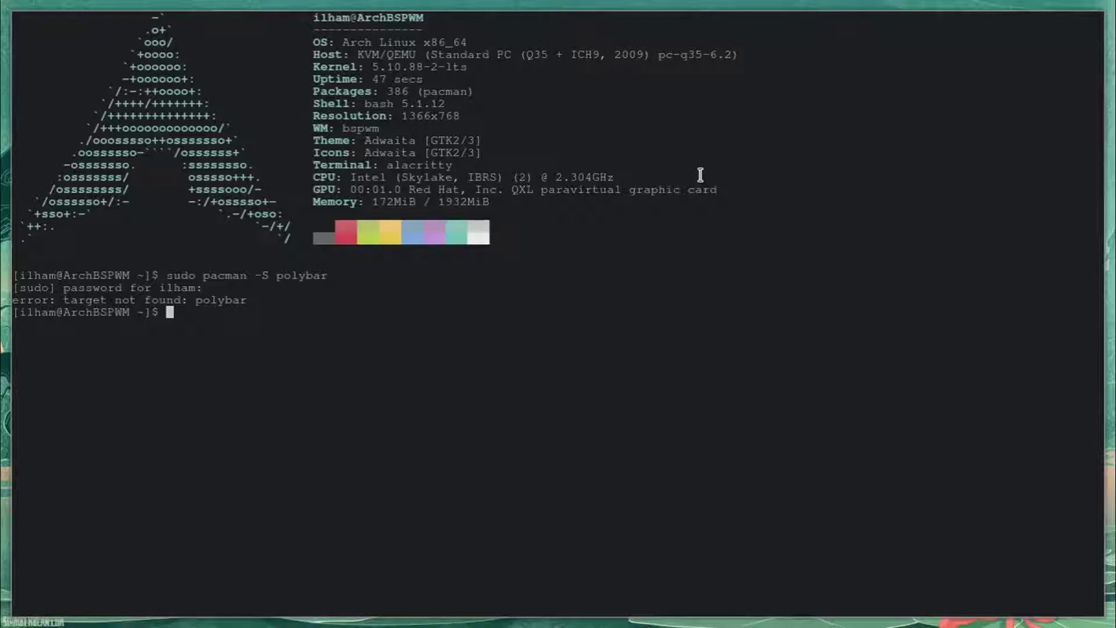
pyautogui.write('ya')
pyautogui.press('BackSpace')
pyautogui.press('BackSpace')
pyautogui.write('c')
pyautogui.press('BackSpace')
# Clear the terminal and rerun the earlier git clone of yay with !git
pyautogui.write('clear')
pyautogui.press('Return')
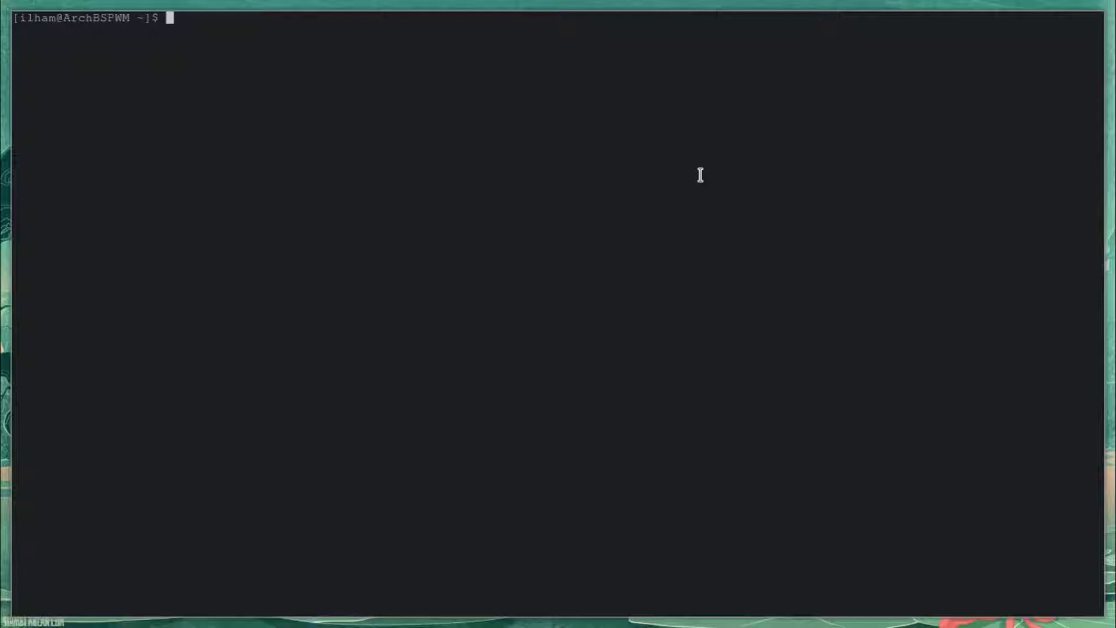
pyautogui.write('!git')
pyautogui.press('Return')
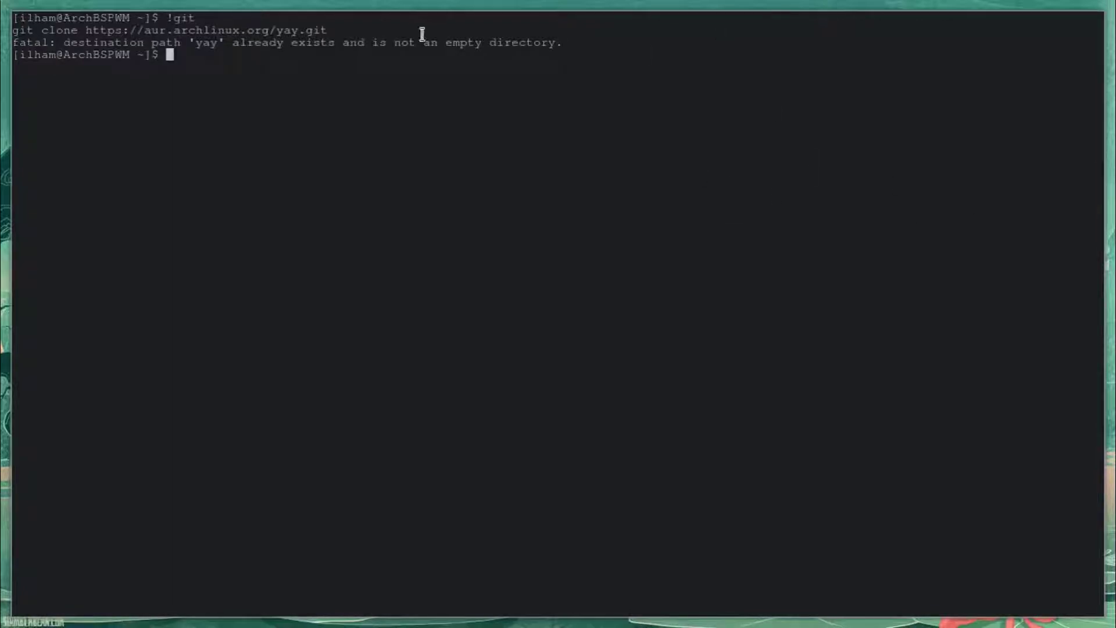
pyautogui.moveTo(330, 30); pyautogui.dragTo(12, 31)
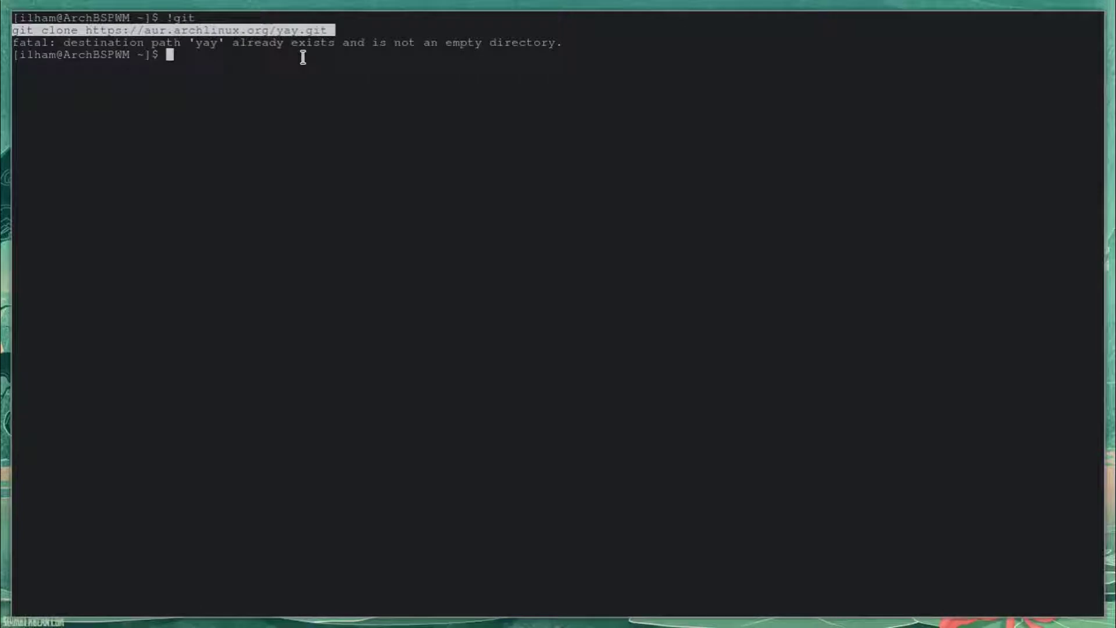
# Enter the yay folder, start makepkg -si, then abort the build
pyautogui.write('cd yay')
pyautogui.press('Return')
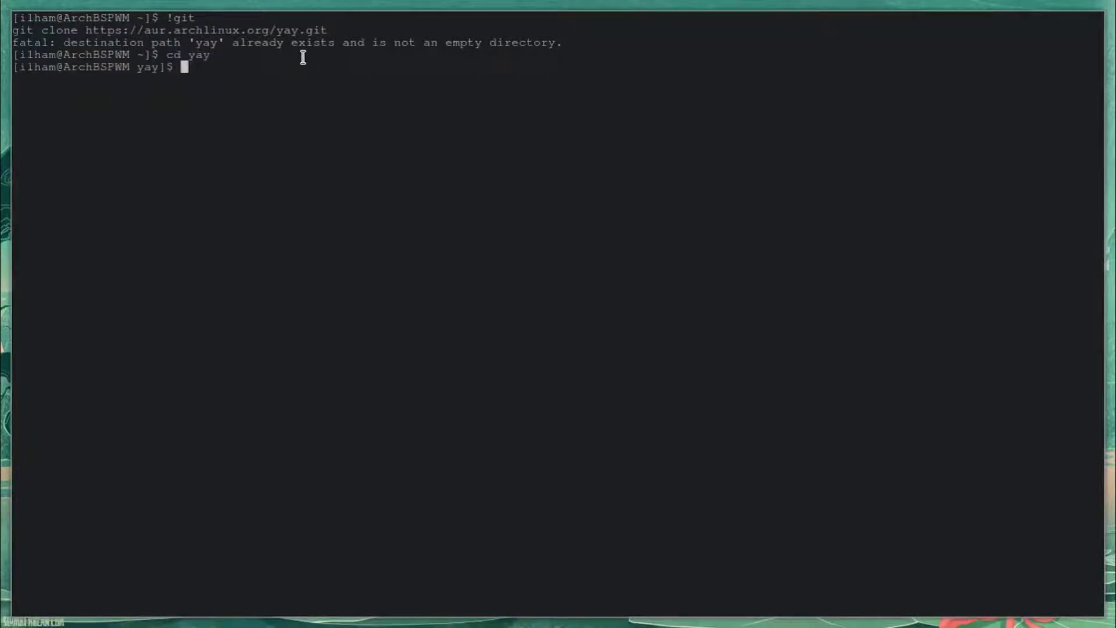
pyautogui.write('clear')
pyautogui.press('Return')
pyautogui.write('makepkg -si')
pyautogui.press('Return')
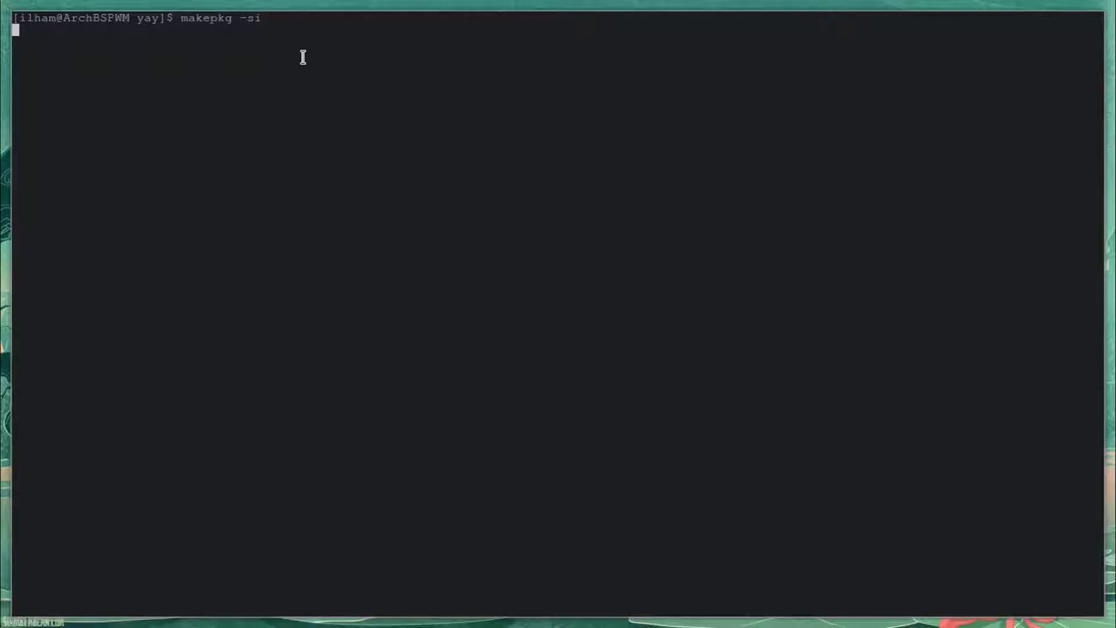
pyautogui.hotkey('ctrl', 'c')
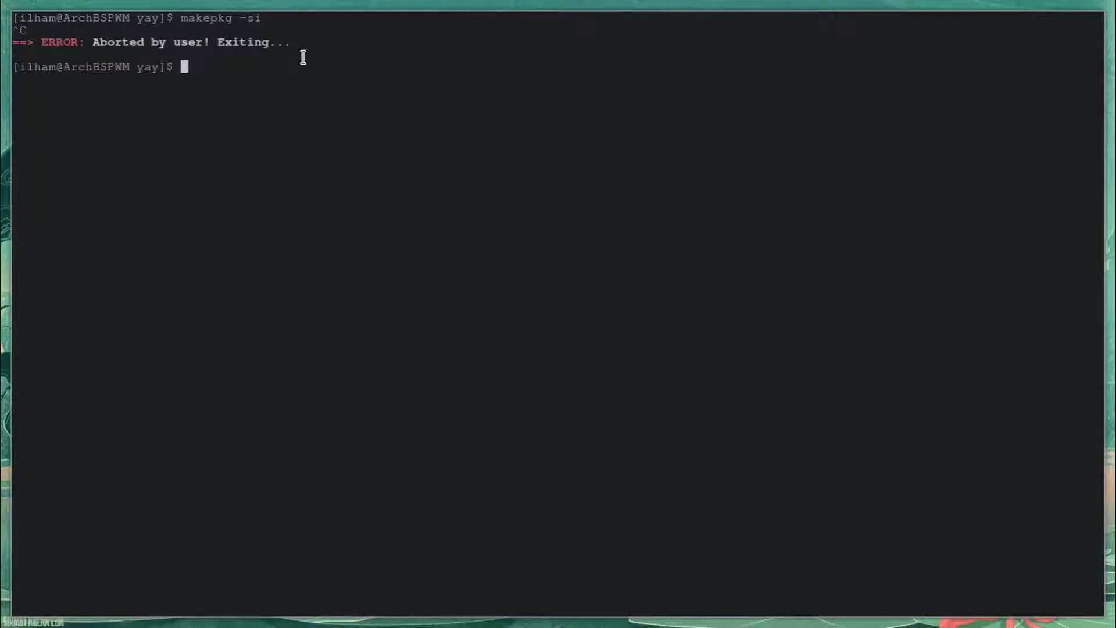
# Return home, clear the screen and enter yay -S polybar
pyautogui.write('cd')
pyautogui.press('Return')
pyautogui.write('clear')
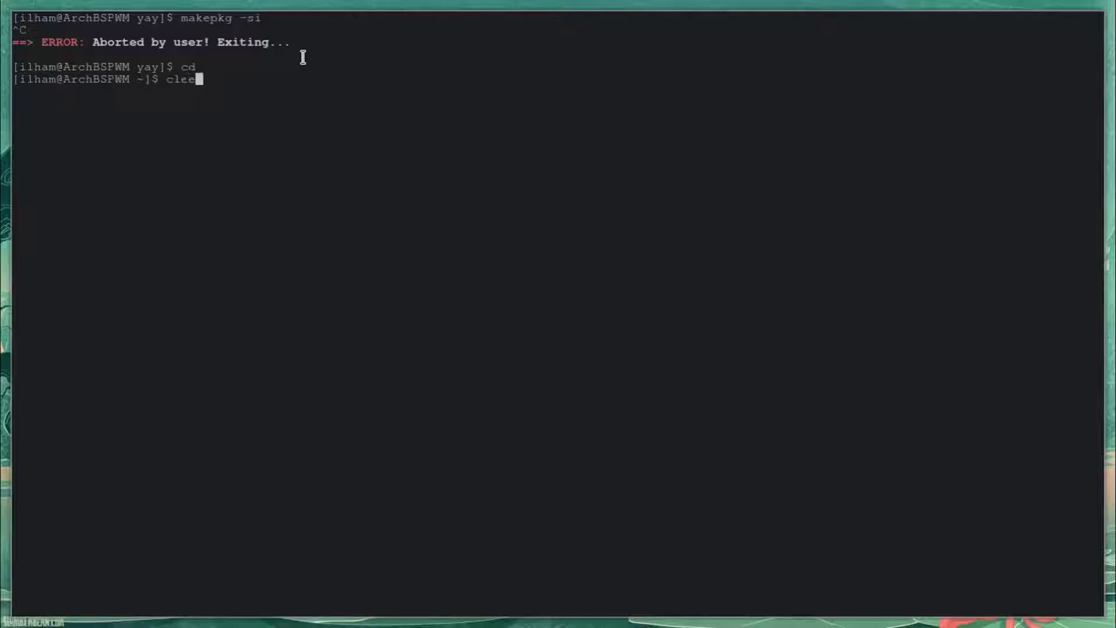
pyautogui.press('Return')
pyautogui.write('yay ')
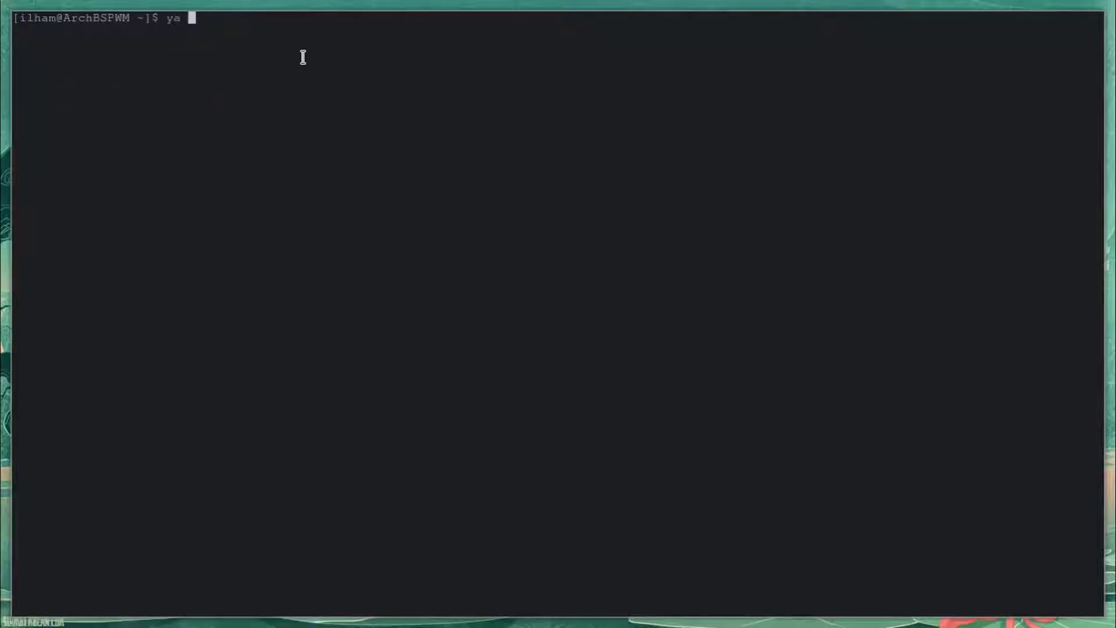
pyautogui.write('-S polyc')
pyautogui.write('ar')
# Install polybar from the AUR with yay, choosing provider 1 (polybar-3.5.7-2), then leave fullscreen
pyautogui.press('Return')
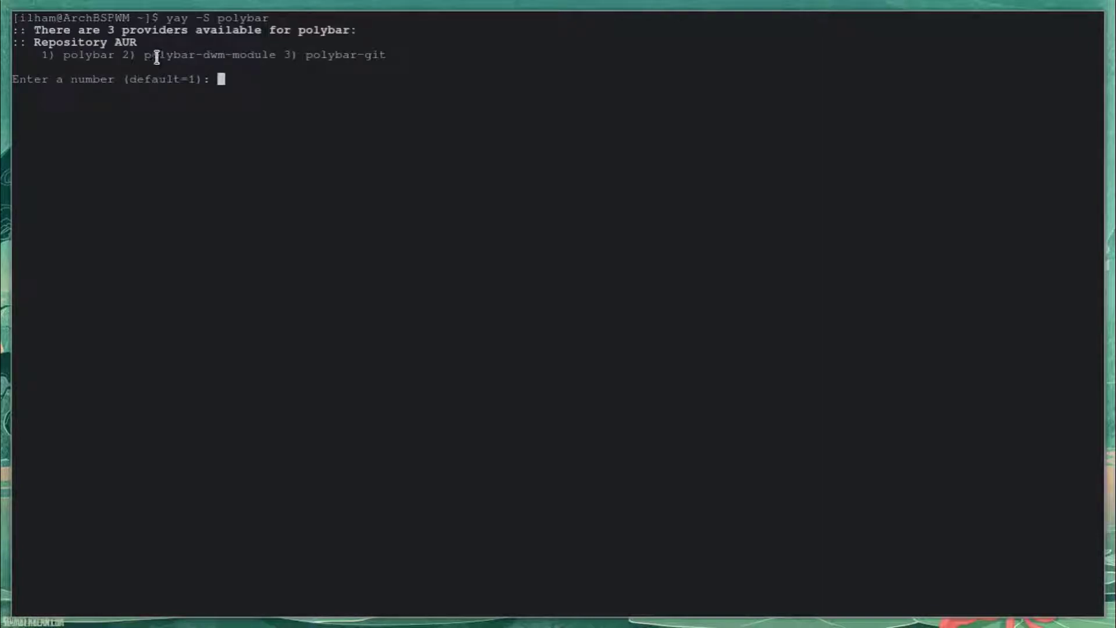
pyautogui.moveTo(93, 54); pyautogui.dragTo(114, 55)
pyautogui.click(189, 97)
pyautogui.write('1')
pyautogui.press('Return')
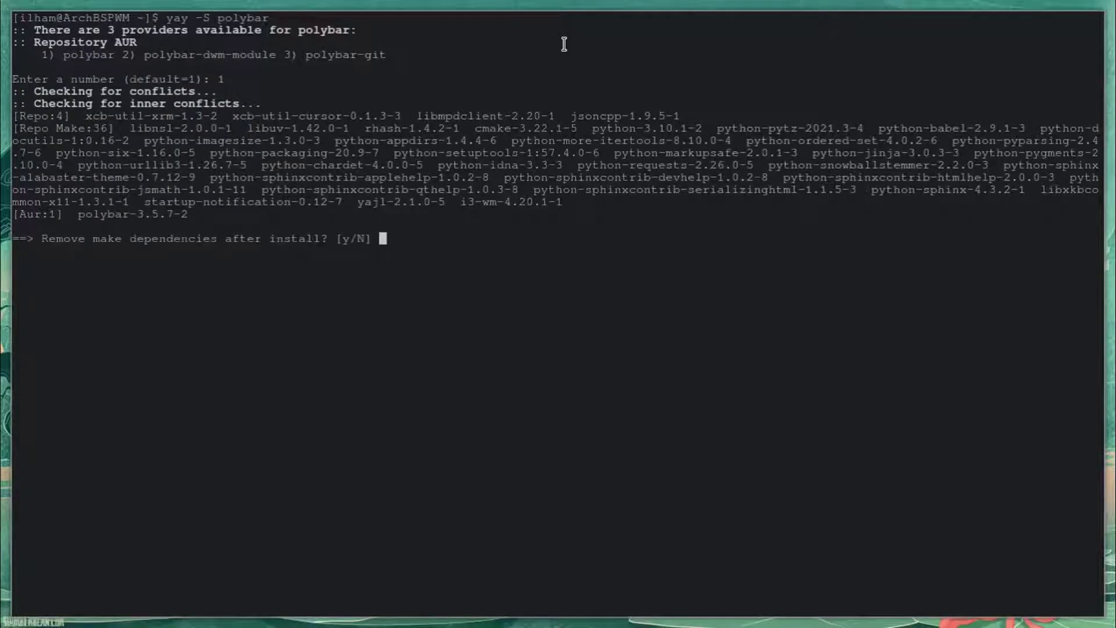
pyautogui.click(543, 16)
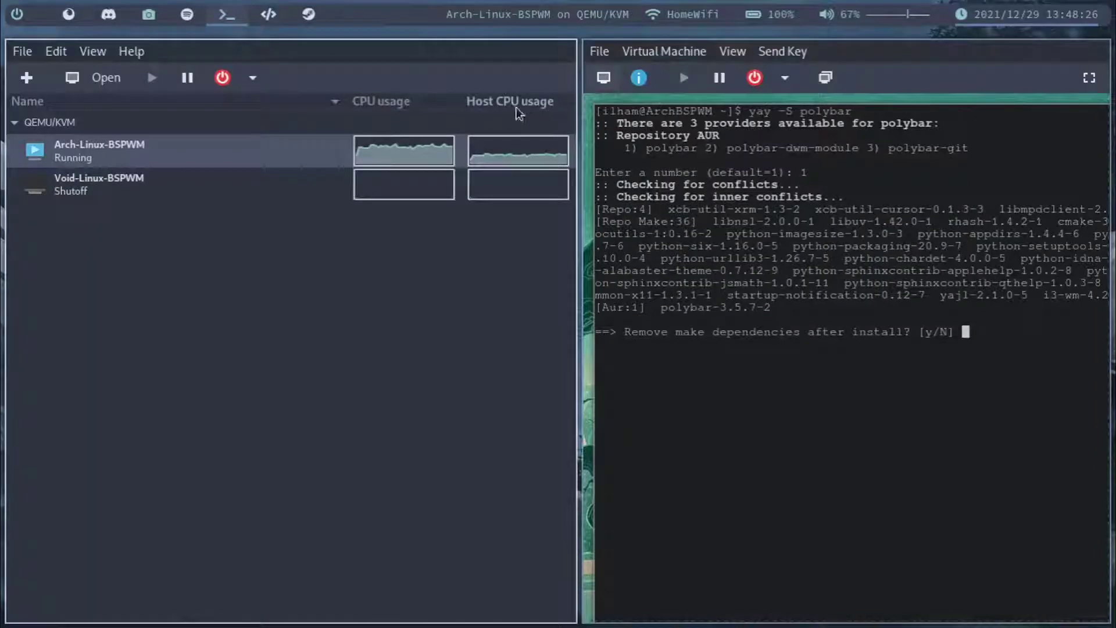
pyautogui.click(376, 289)
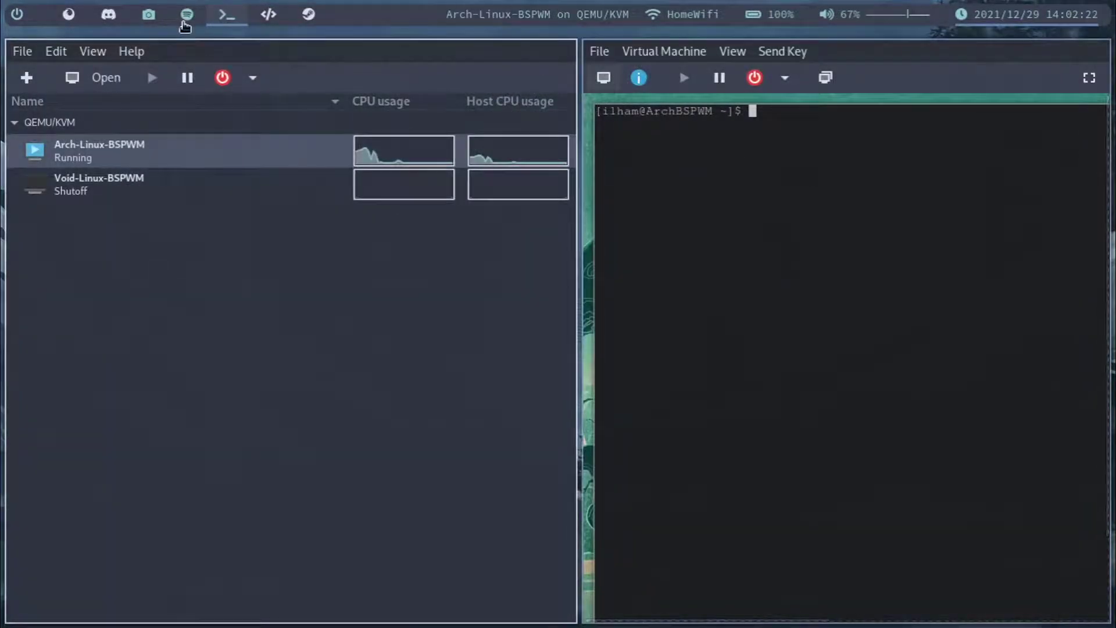
# In the host terminal, change into ~/.local/share/fonts
pyautogui.click(187, 14)
pyautogui.write('cd .loca')
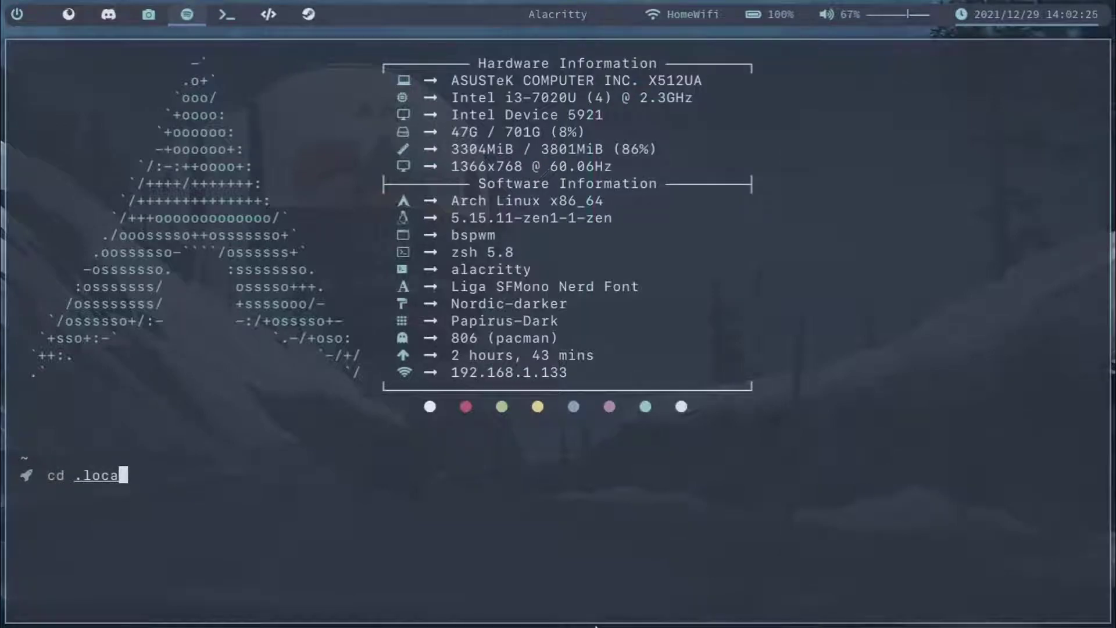
pyautogui.press('Tab')
pyautogui.write('f')
pyautogui.press('BackSpace')
pyautogui.write('share/f')
pyautogui.press('Tab')
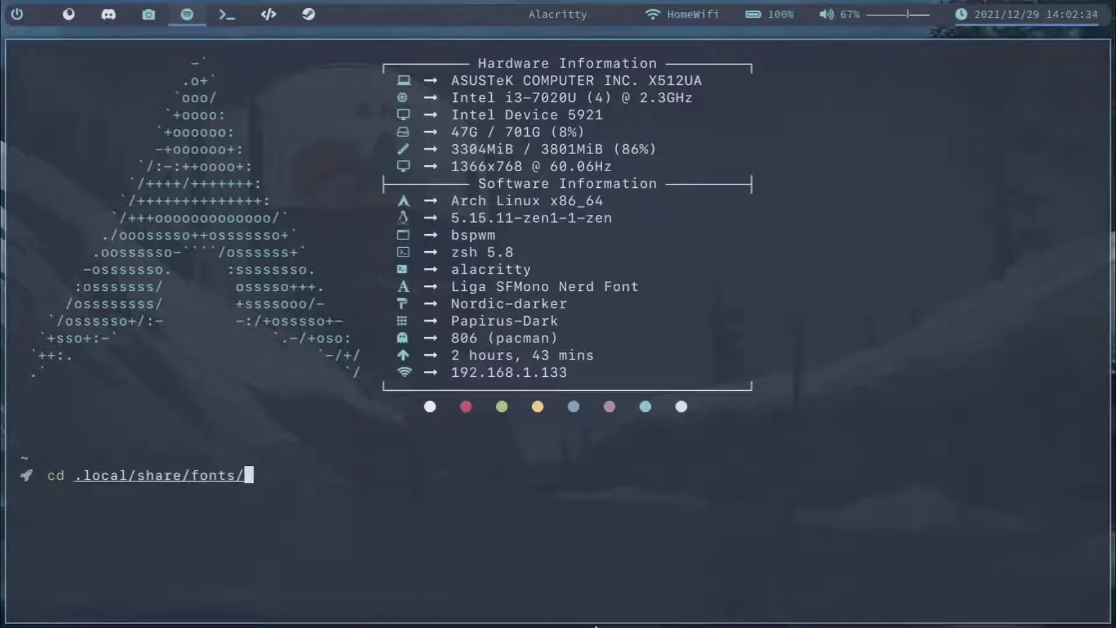
pyautogui.press('Return')
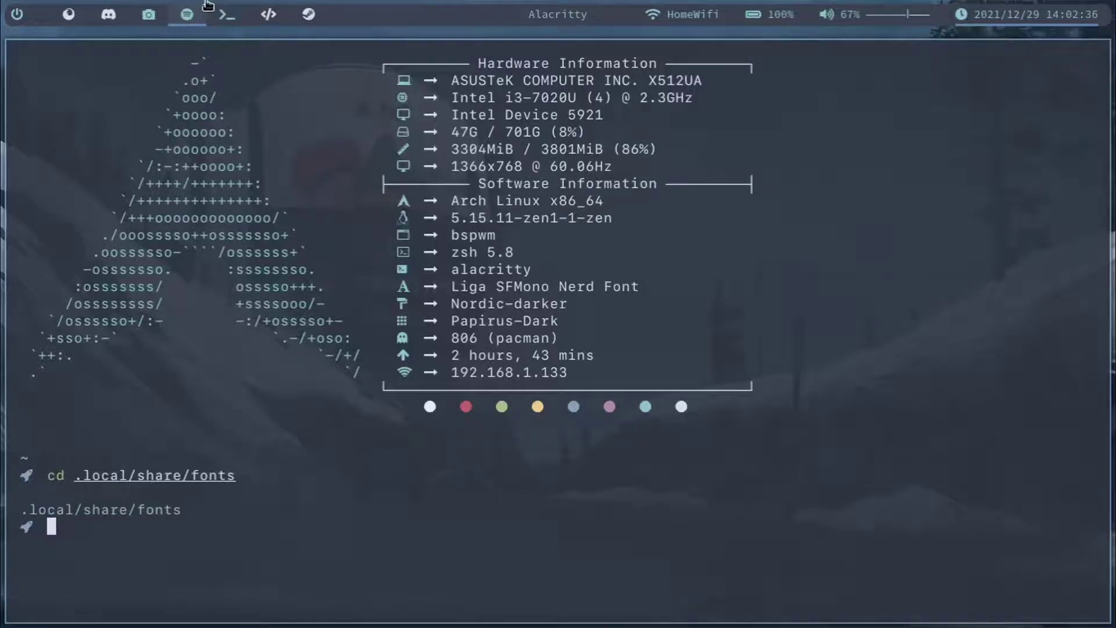
# List the font files in the host fonts folder
pyautogui.click(216, 14)
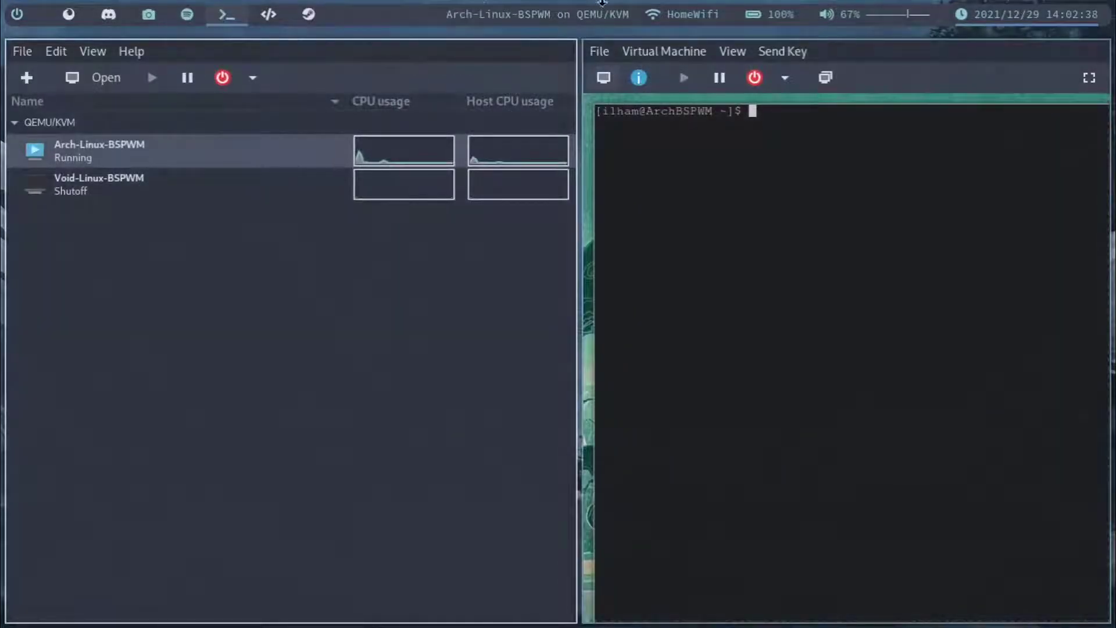
pyautogui.click(192, 6)
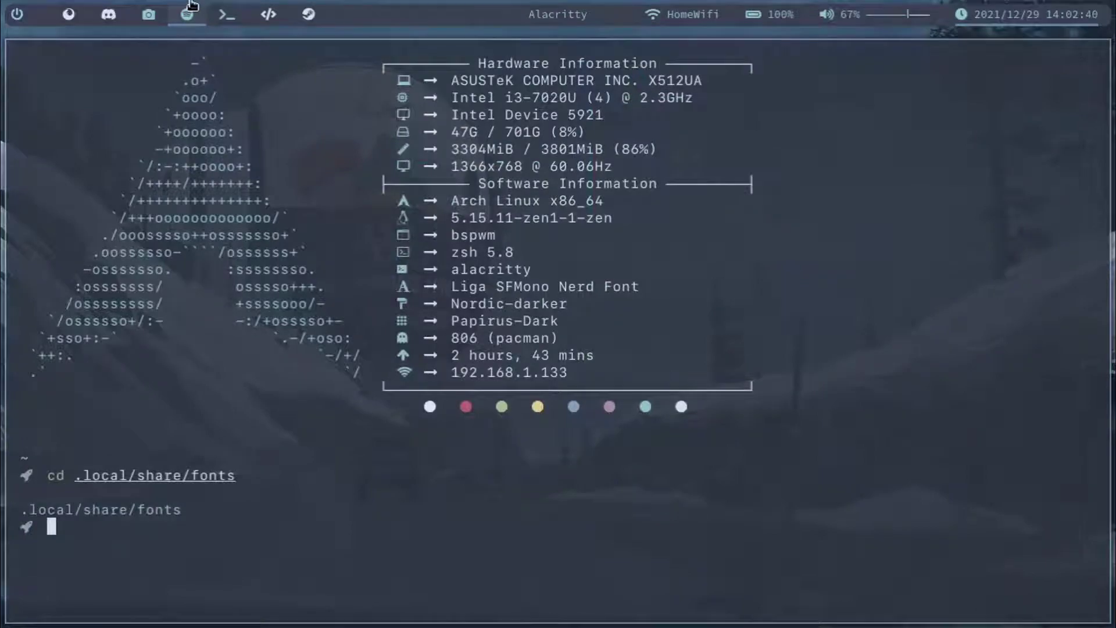
pyautogui.write('ls')
pyautogui.press('BackSpace')
pyautogui.press('BackSpace')
pyautogui.write('ls')
pyautogui.press('Return')
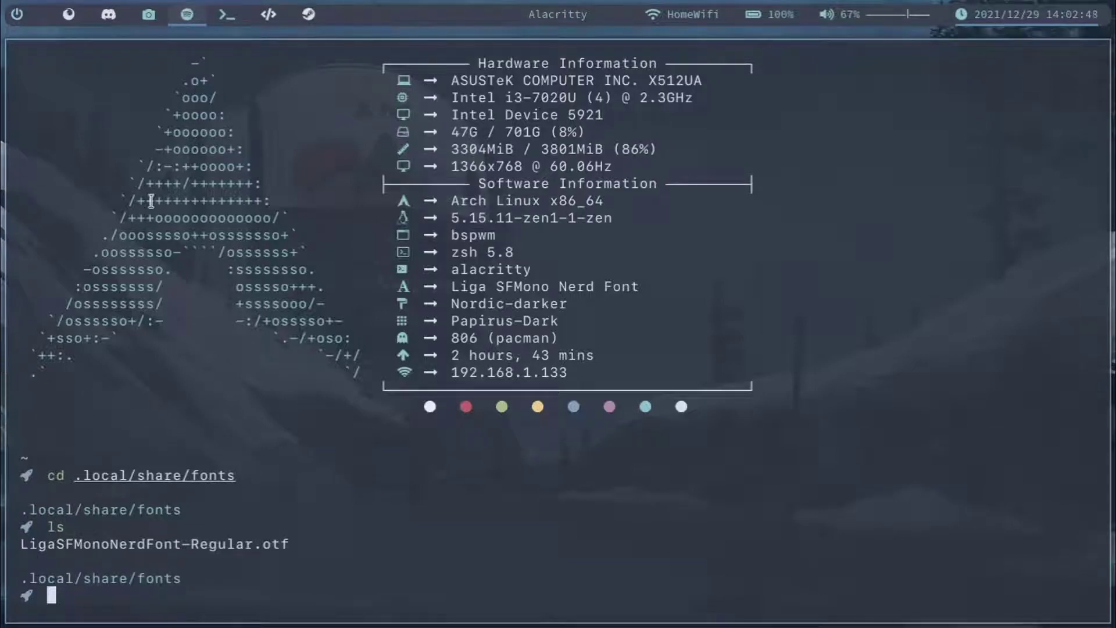
# Send LigaSFMonoNerdFont-Regular.otf with croc, confirming with y to get a receive code
pyautogui.write('croc L')
pyautogui.press('Tab')
pyautogui.press('Return')
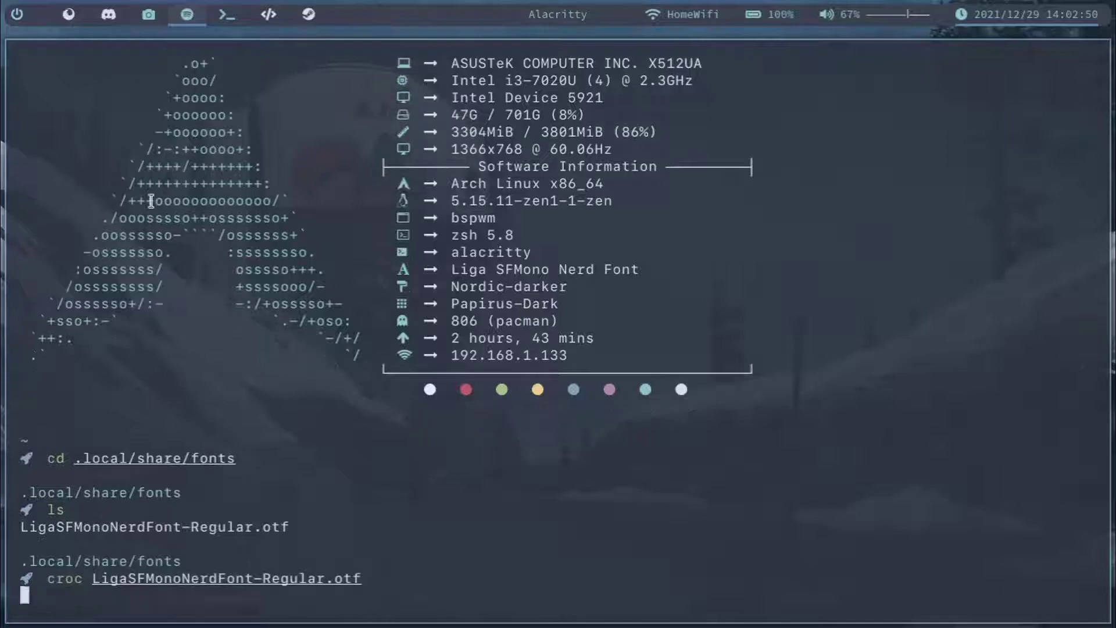
pyautogui.write('y')
pyautogui.press('Return')
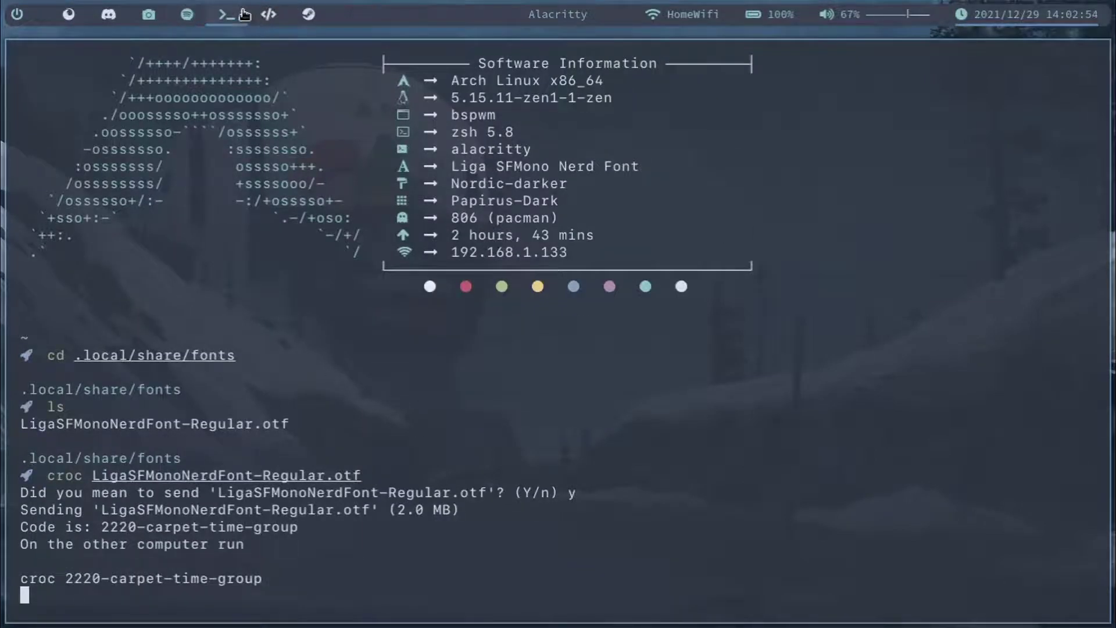
pyautogui.click(226, 14)
pyautogui.click(173, 21)
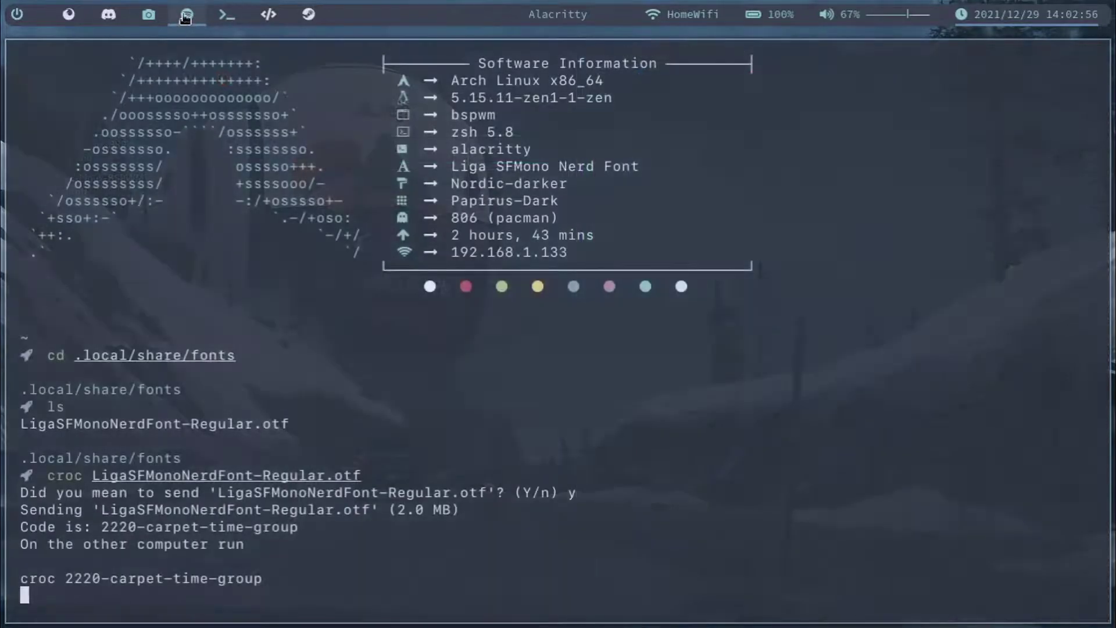
pyautogui.click(152, 16)
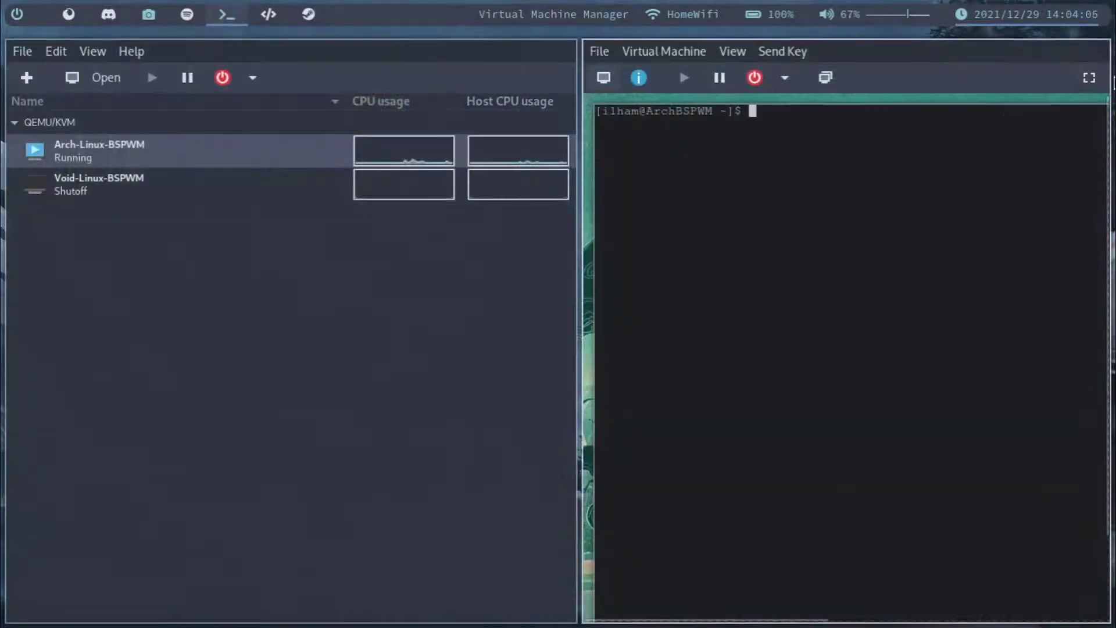
# Fullscreen the VM console and list the guest home folder
pyautogui.press('F11')
pyautogui.write('ls')
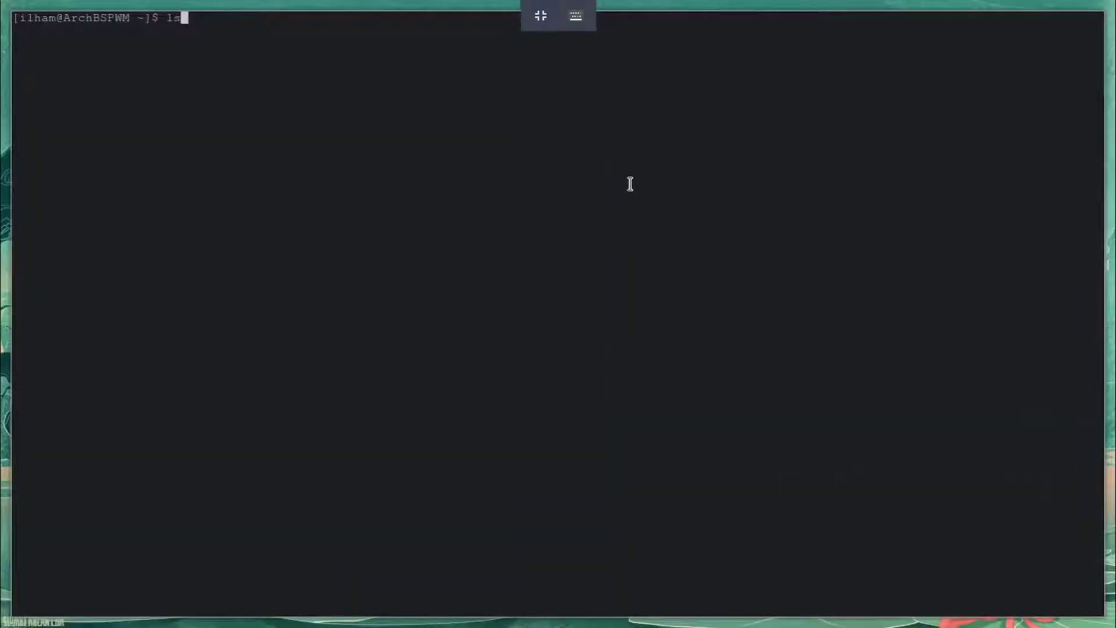
pyautogui.press('Return')
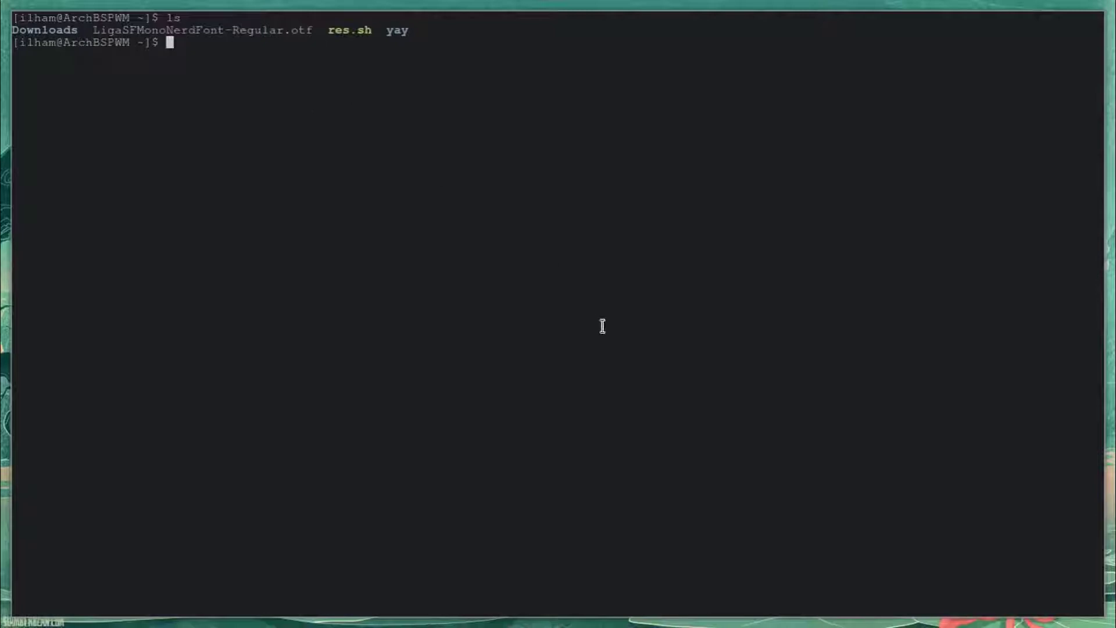
pyautogui.write('ls .local/share/fo')
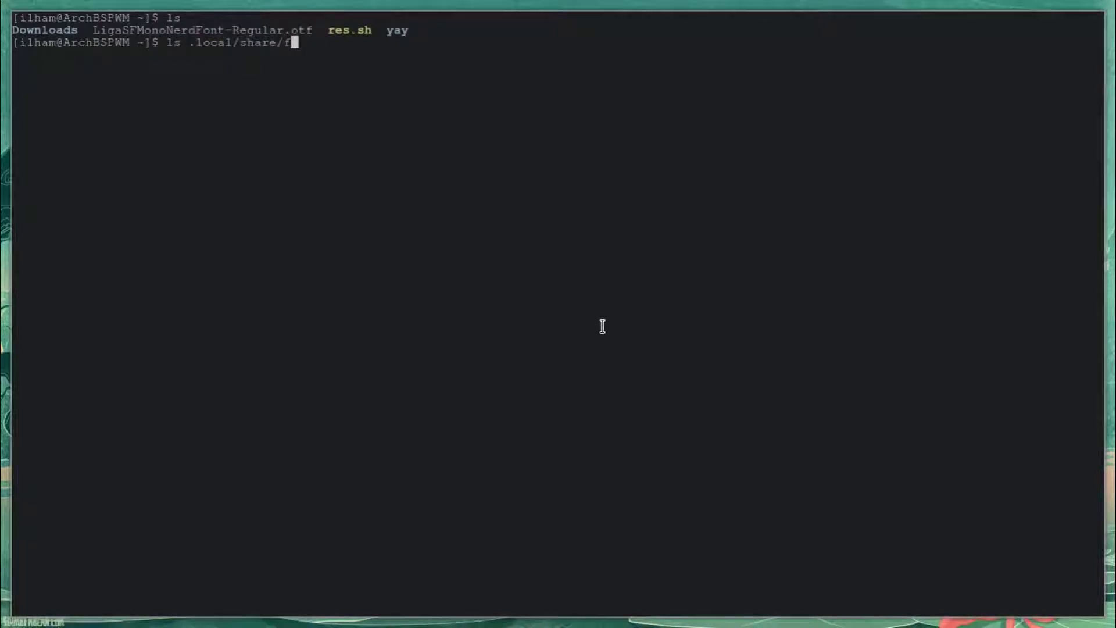
pyautogui.press('BackSpace')
pyautogui.press('BackSpace')
pyautogui.press('BackSpace')
pyautogui.press('BackSpace')
pyautogui.press('BackSpace')
pyautogui.press('BackSpace')
pyautogui.press('BackSpace')
pyautogui.press('BackSpace')
pyautogui.press('BackSpace')
pyautogui.press('BackSpace')
pyautogui.press('BackSpace')
pyautogui.press('BackSpace')
pyautogui.press('BackSpace')
pyautogui.press('BackSpace')
pyautogui.press('BackSpace')
pyautogui.press('BackSpace')
pyautogui.press('BackSpace')
pyautogui.press('BackSpace')
# Create the .local/share/fonts/ folder with mkdir
pyautogui.write('mkdir .')
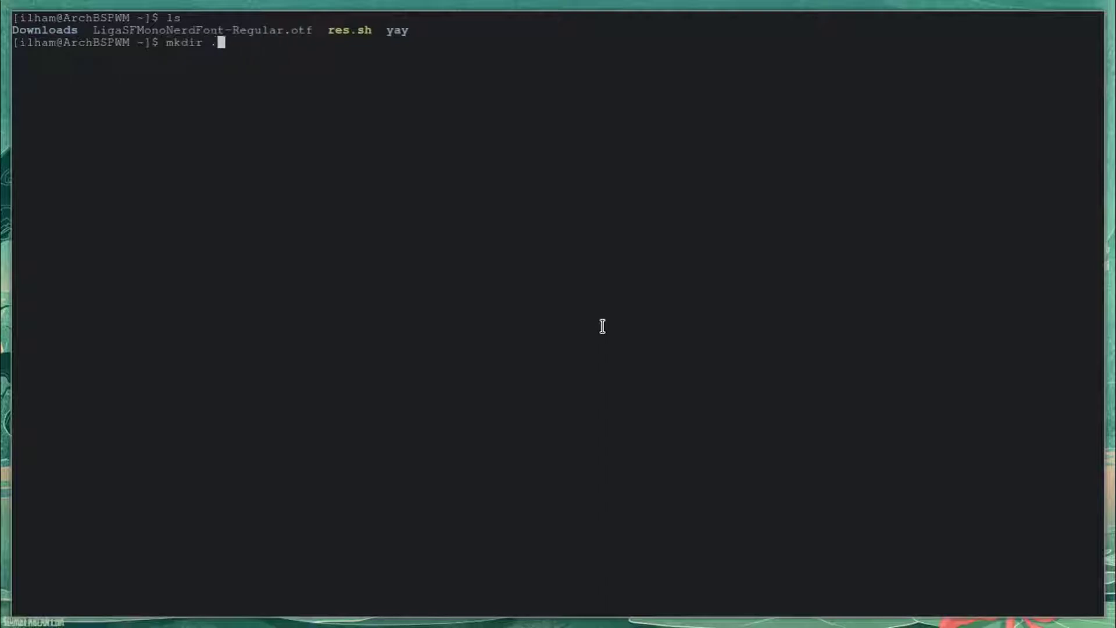
pyautogui.write('loc')
pyautogui.press('Tab')
pyautogui.write('sh')
pyautogui.press('Tab')
pyautogui.write('fonts/')
pyautogui.press('Return')
# Run a command on LigaSFMonoNerdFont-Regular.otf targeting .local/share/fonts/
pyautogui.write('mkdir il')
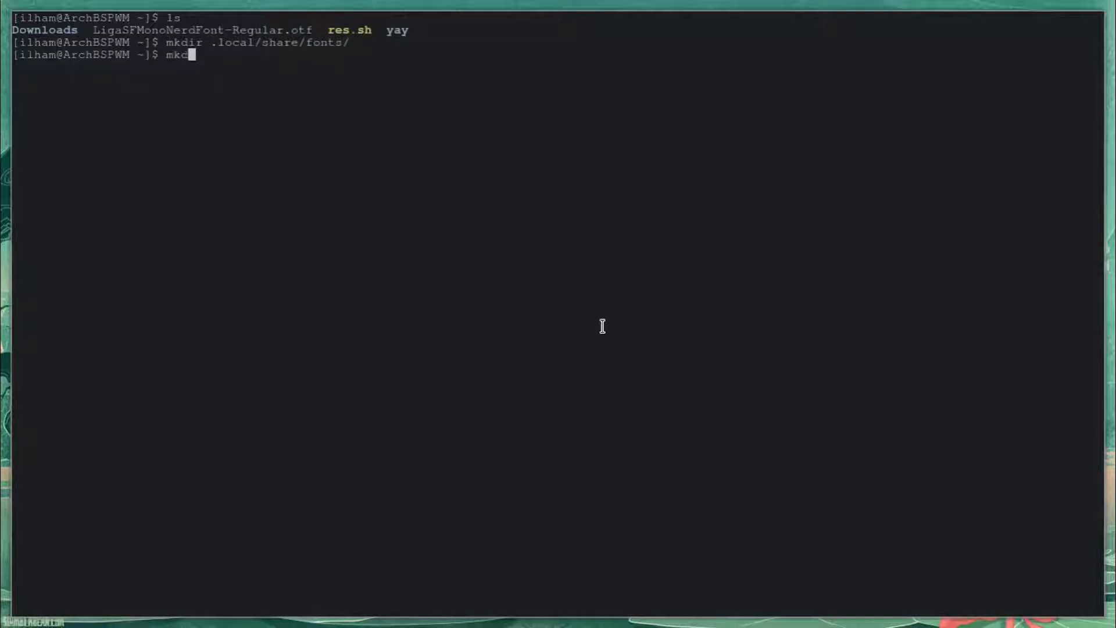
pyautogui.press('BackSpace')
pyautogui.press('BackSpace')
pyautogui.write('Lig')
pyautogui.press('Tab')
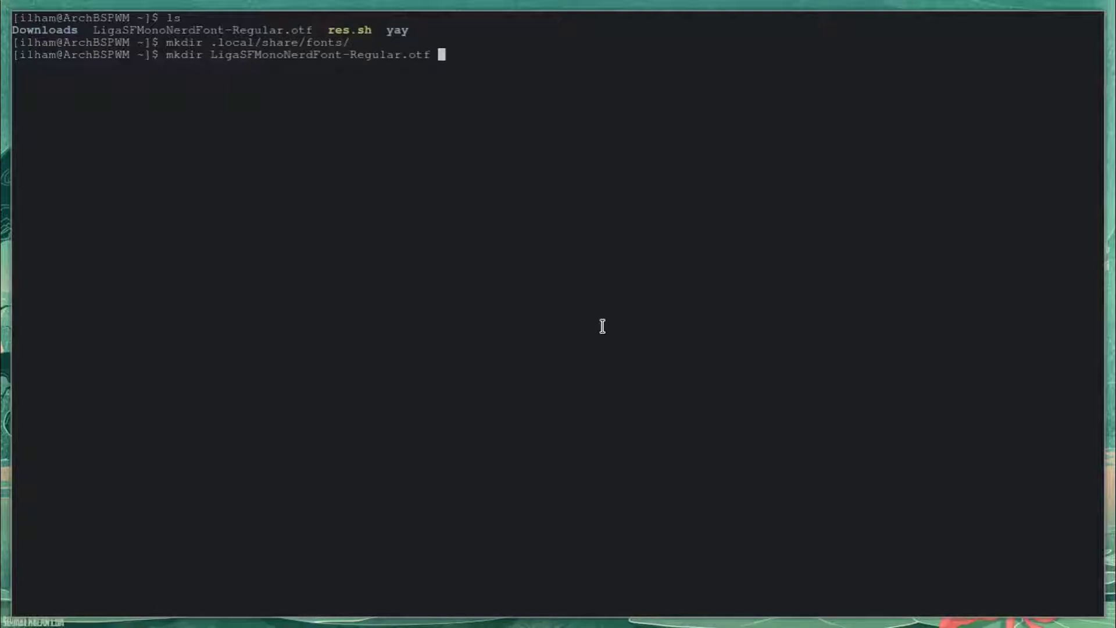
pyautogui.write('.local/share/fonts/')
pyautogui.press('Return')
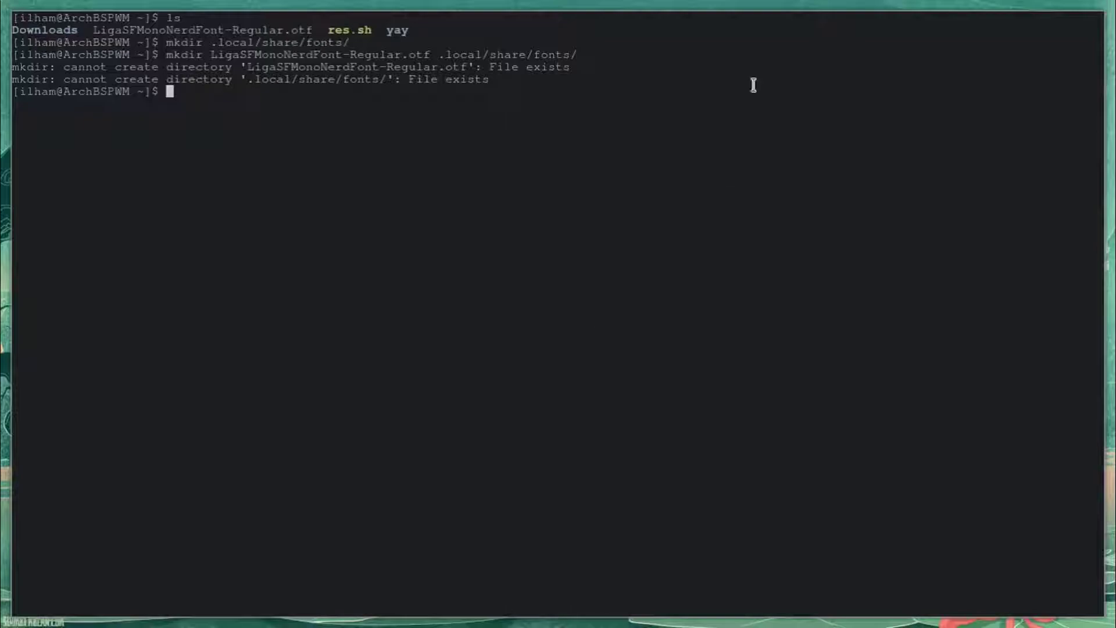
# Change the recalled command to mv to move the font into .local/share/fonts/, then close the terminal
pyautogui.press('Up')
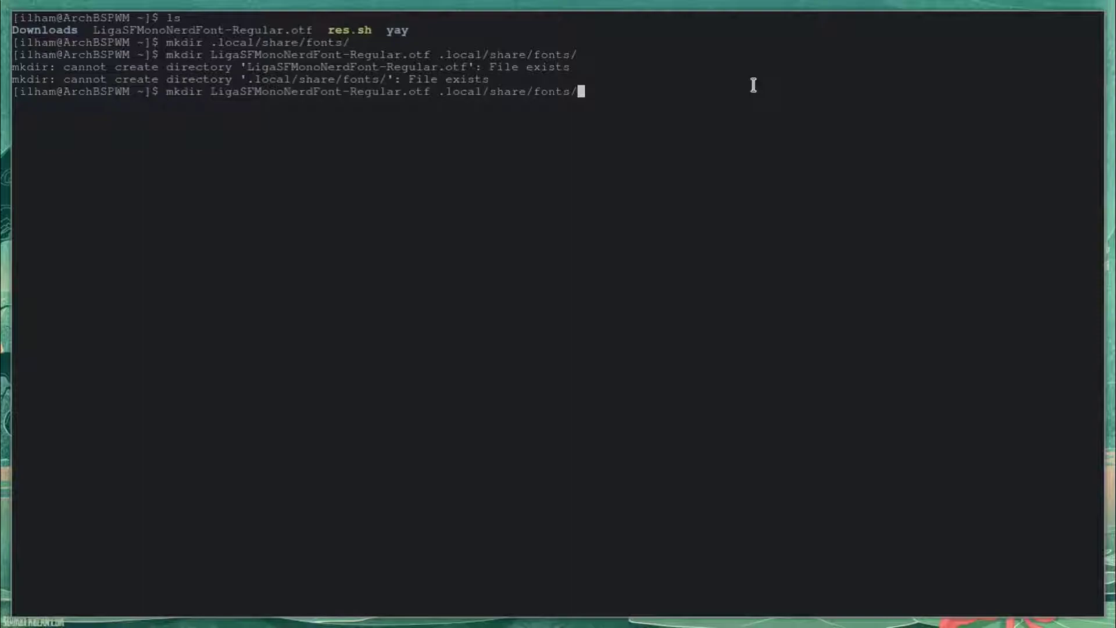
pyautogui.press('Left')
pyautogui.press('Left')
pyautogui.press('Left')
pyautogui.press('Left')
pyautogui.press('Left')
pyautogui.press('Left')
pyautogui.press('Left')
pyautogui.press('Left')
pyautogui.press('Left')
pyautogui.press('Left')
pyautogui.press('Left')
pyautogui.press('Left')
pyautogui.press('Left')
pyautogui.press('Left')
pyautogui.press('Left')
pyautogui.press('Left')
pyautogui.press('Left')
pyautogui.press('Left')
pyautogui.press('Left')
pyautogui.press('Left')
pyautogui.press('Left')
pyautogui.press('Left')
pyautogui.press('Left')
pyautogui.press('Left')
pyautogui.press('Left')
pyautogui.press('Left')
pyautogui.press('Left')
pyautogui.press('Left')
pyautogui.press('Left')
pyautogui.press('Left')
pyautogui.press('Left')
pyautogui.press('Left')
pyautogui.press('Left')
pyautogui.press('Left')
pyautogui.press('Left')
pyautogui.press('Left')
pyautogui.press('Left')
pyautogui.press('Left')
pyautogui.press('Left')
pyautogui.press('Left')
pyautogui.press('Right')
pyautogui.press('Right')
pyautogui.press('BackSpace')
pyautogui.press('BackSpace')
pyautogui.press('BackSpace')
pyautogui.press('BackSpace')
pyautogui.press('BackSpace')
pyautogui.press('BackSpace')
pyautogui.write('mv')
pyautogui.press('Return')
pyautogui.press('super+w')
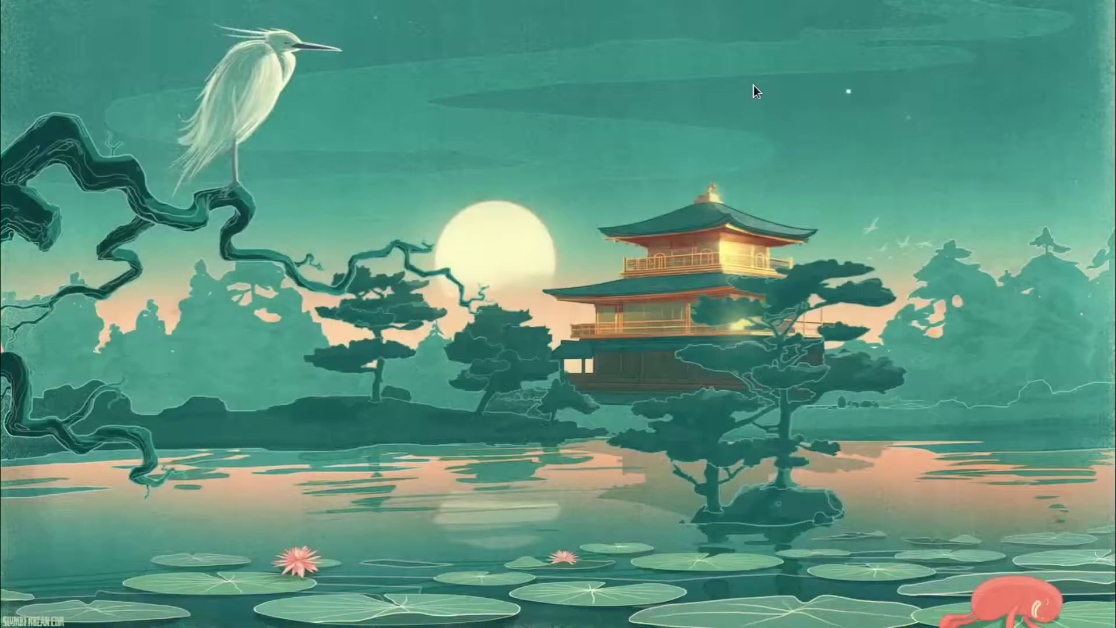
# Open a new terminal, go into ~/.config and list its contents
pyautogui.press('super+Return')
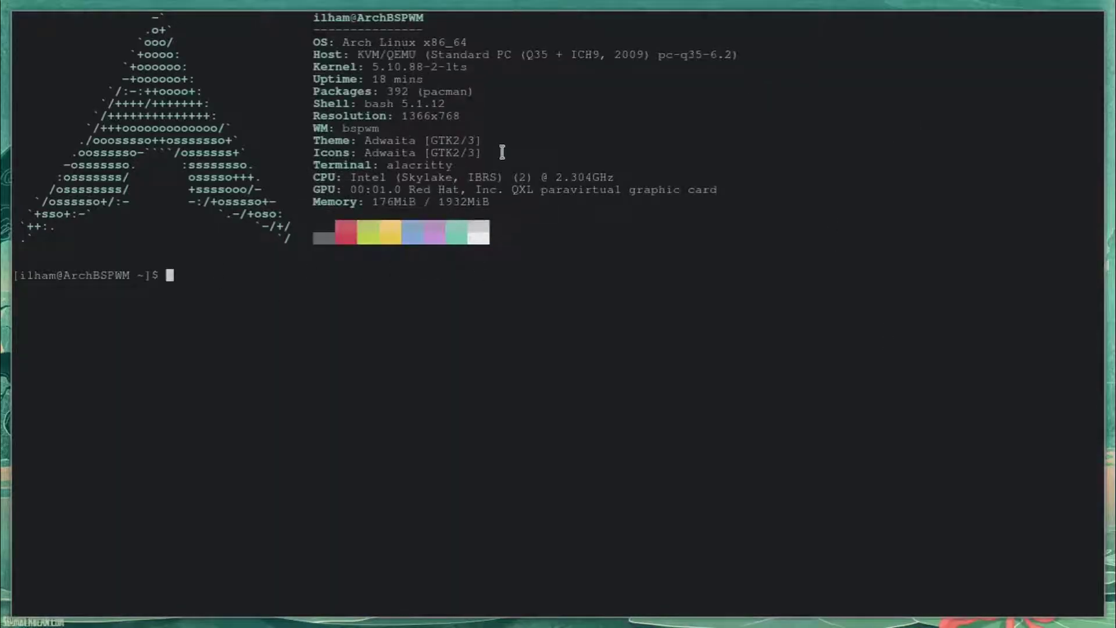
pyautogui.moveTo(219, 105); pyautogui.dragTo(317, 137)
pyautogui.click(317, 111)
pyautogui.write('cd .config/')
pyautogui.press('Return')
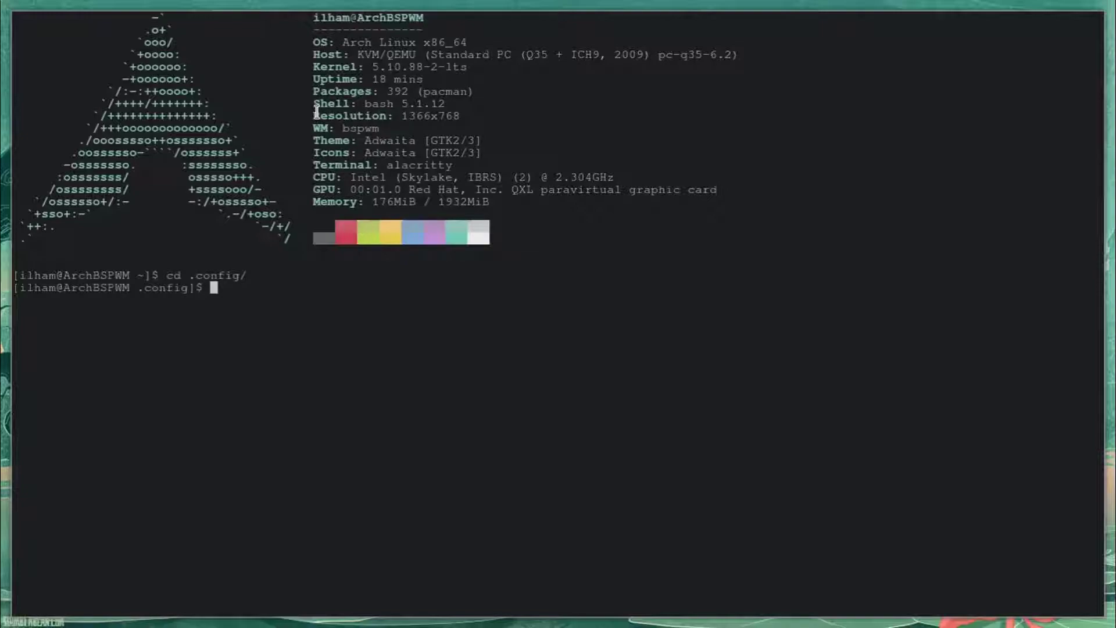
pyautogui.write('ls')
pyautogui.press('Return')
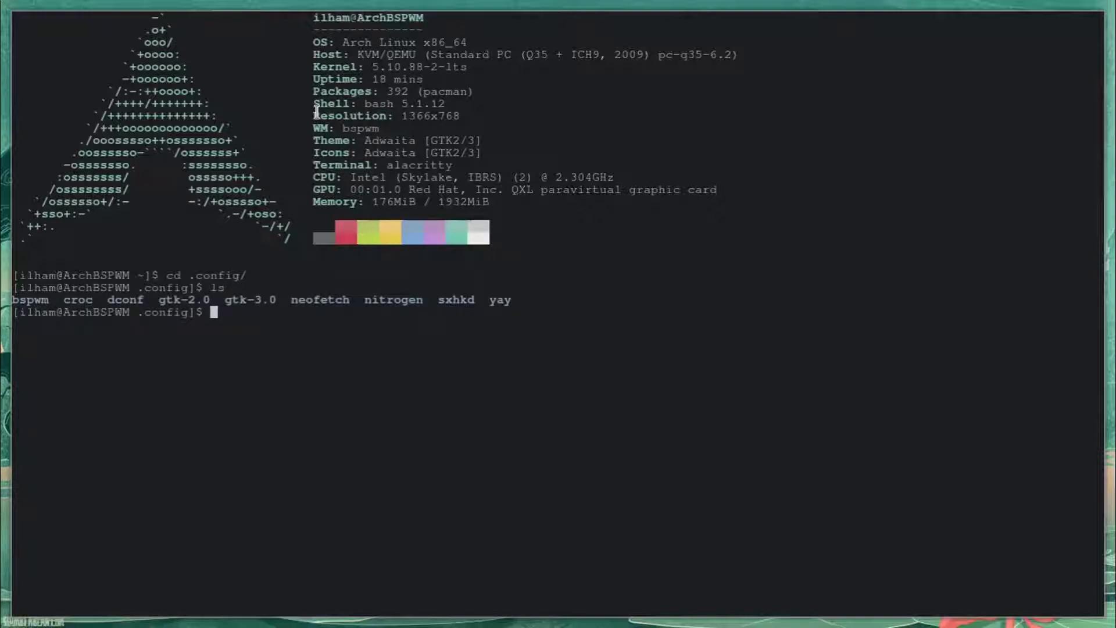
# Create a polybar folder and an empty config.ini inside it
pyautogui.write('mkdir polybar')
pyautogui.press('Return')
pyautogui.write('cd po')
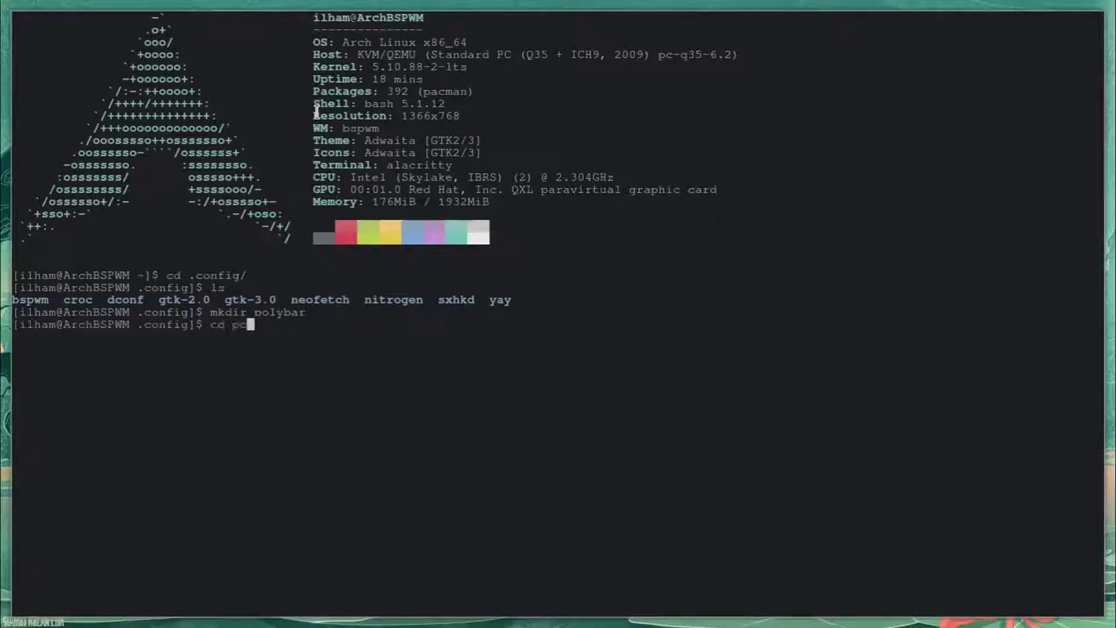
pyautogui.press('Tab')
pyautogui.press('Return')
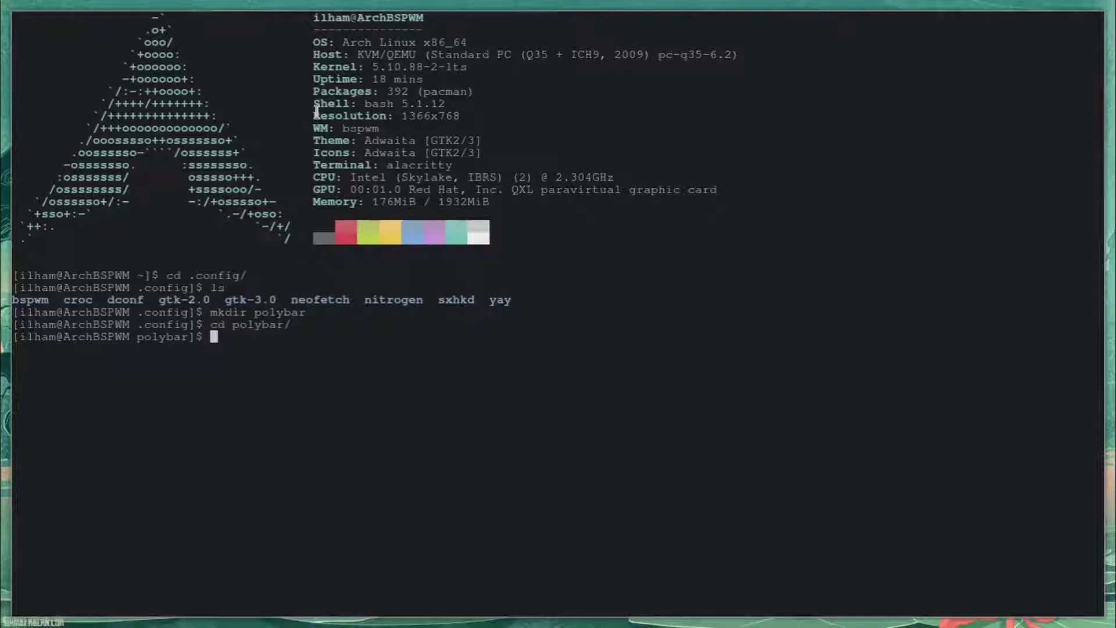
pyautogui.write('touch config.ini')
pyautogui.press('Return')
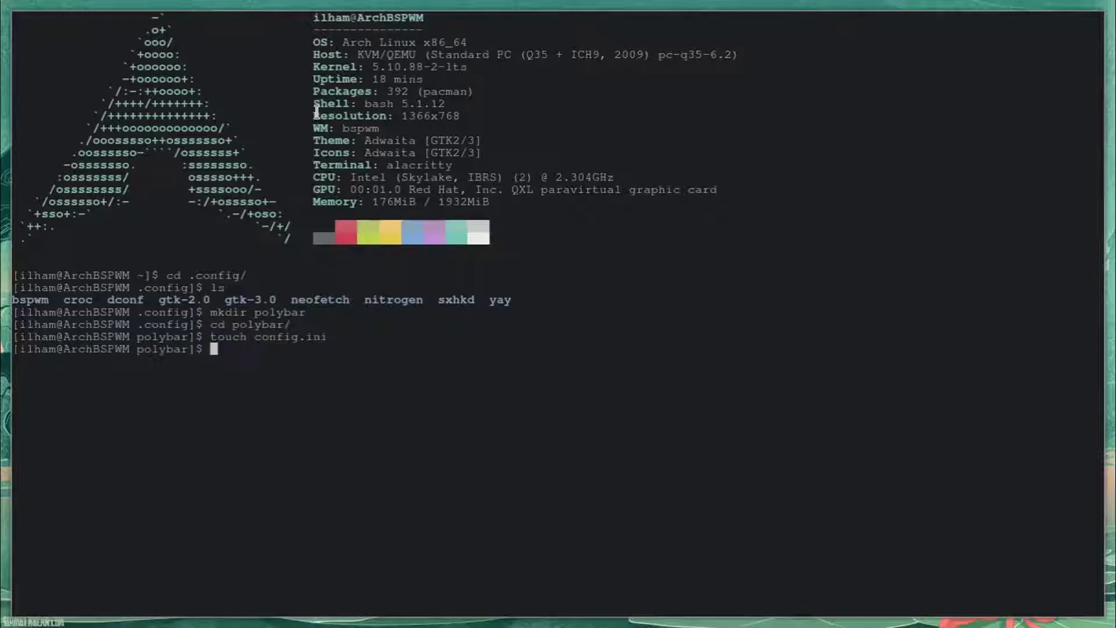
# Open config.ini in Vim, after a brief quit and an nvim attempt
pyautogui.write('vim config.ini')
pyautogui.press('Return')
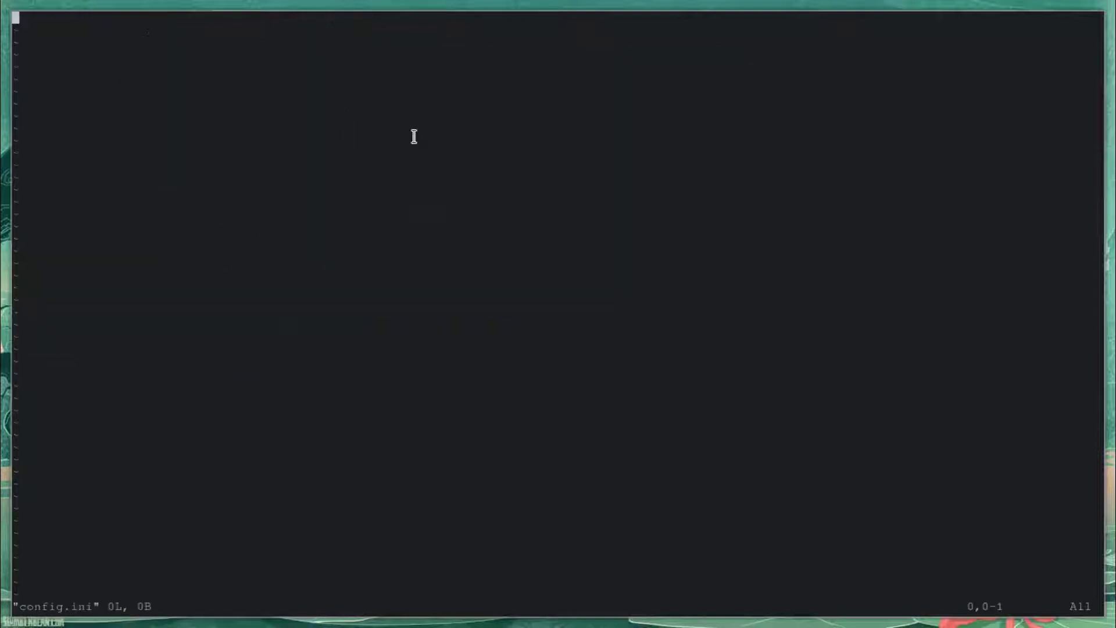
pyautogui.press('i')
pyautogui.press('Escape')
pyautogui.write(':q')
pyautogui.press('Return')
pyautogui.write('nvim')
pyautogui.press('Return')
pyautogui.write('vim config.ini')
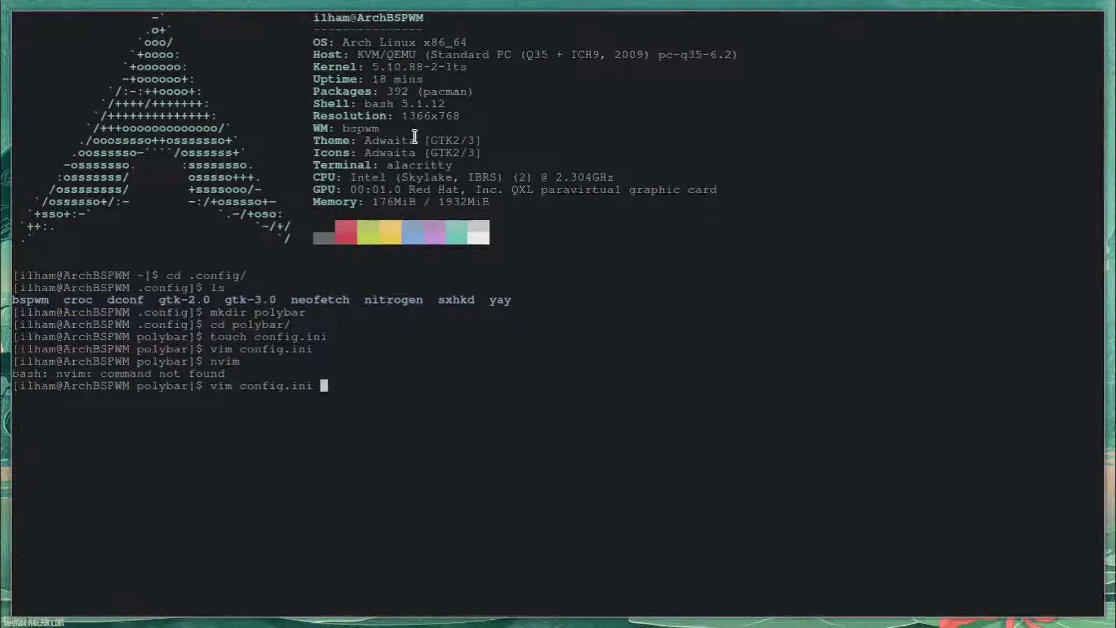
pyautogui.press('Return')
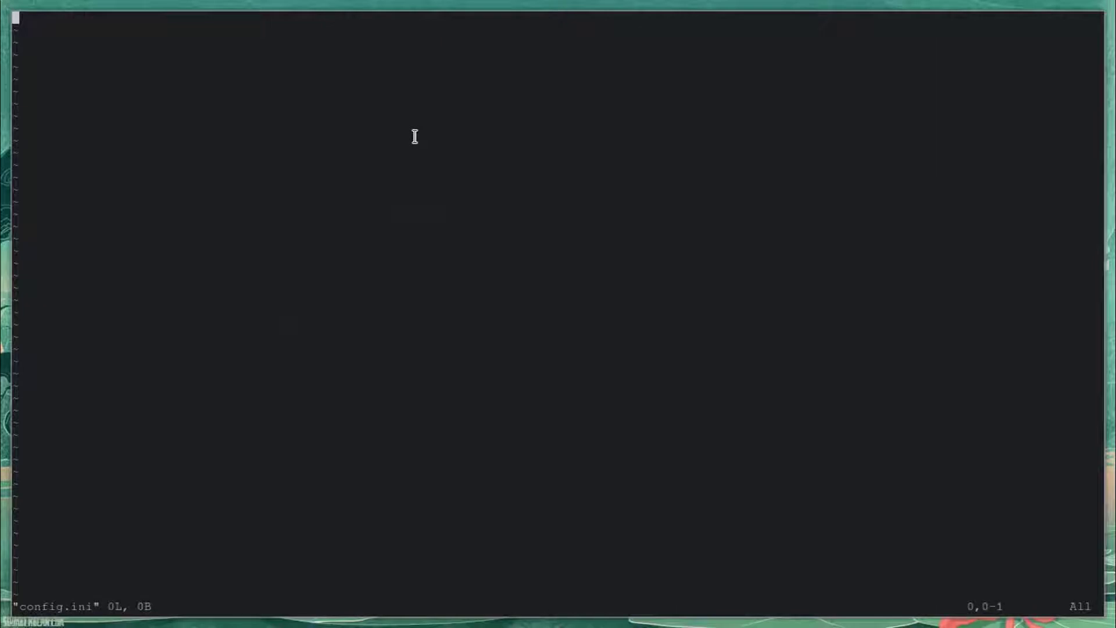
# Write a [colors] section with background = #33222222 and background-alt = #99444444
pyautogui.write('i[')
pyautogui.press('BackSpace')
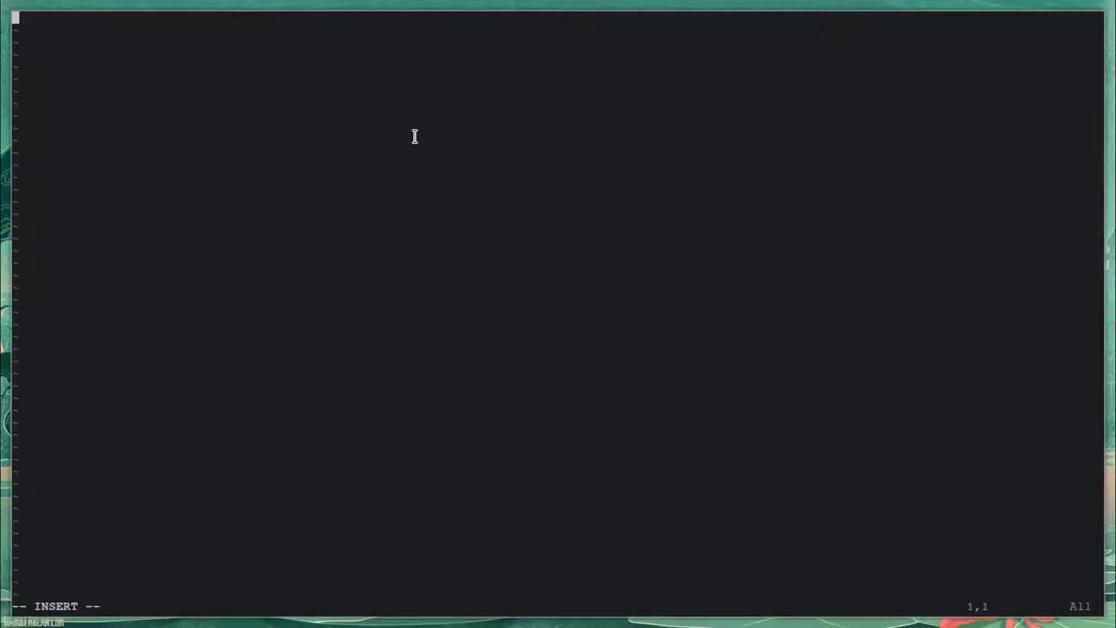
pyautogui.write('[colorr]')
pyautogui.press('Return')
pyautogui.write('baper')
pyautogui.press('BackSpace')
pyautogui.press('BackSpace')
pyautogui.press('BackSpace')
pyautogui.write('ckgrou')
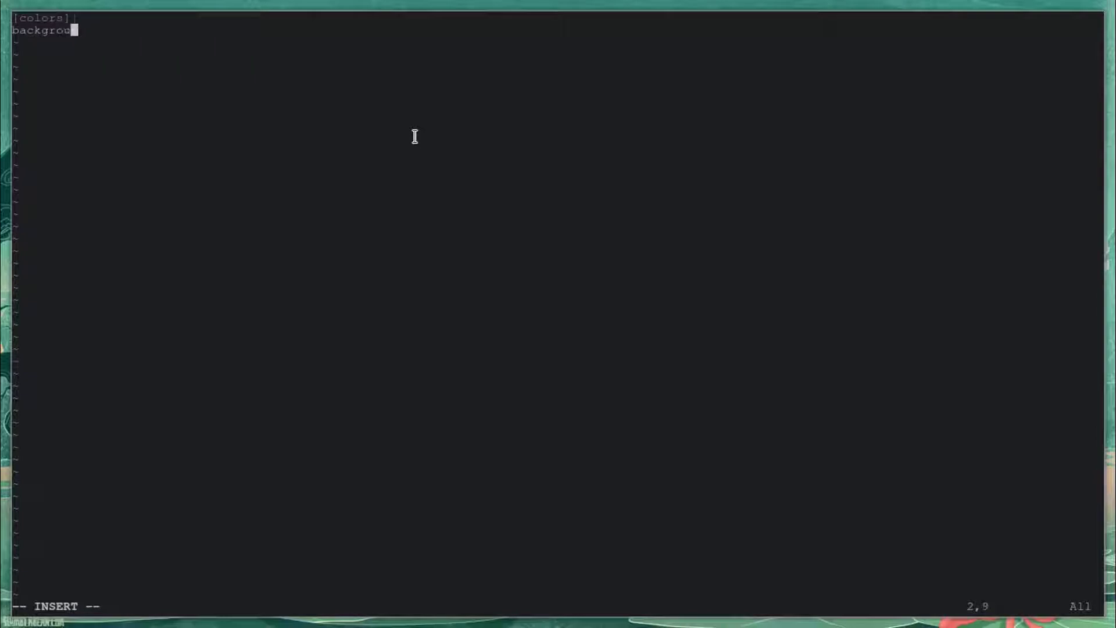
pyautogui.write('nd = #33222222')
pyautogui.press('Return')
pyautogui.write('background-alt =')
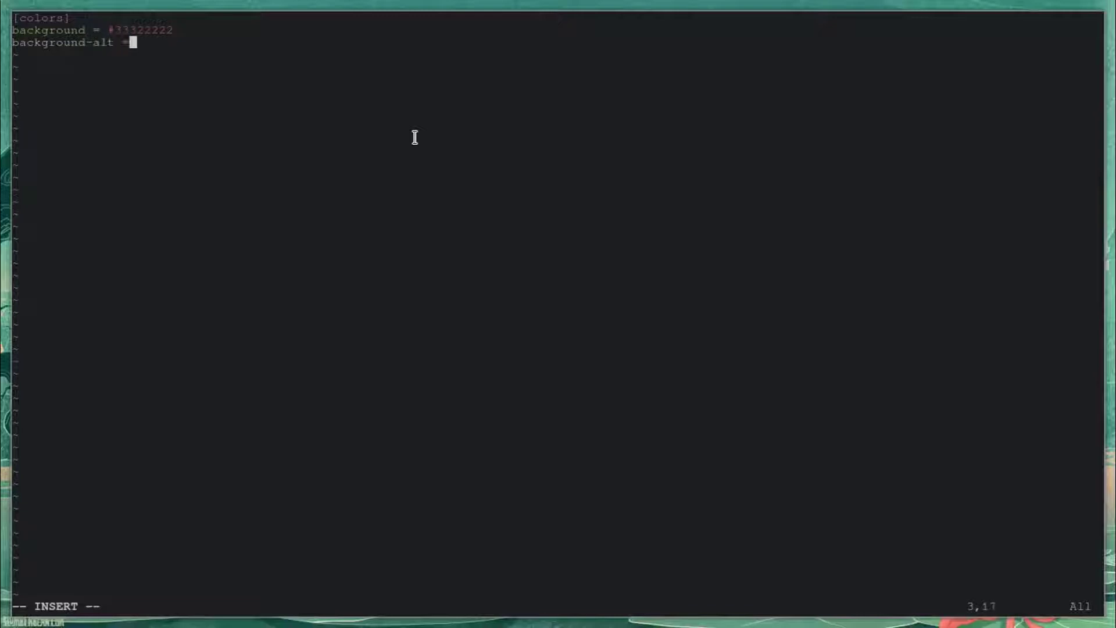
pyautogui.write(' #99')
pyautogui.write('44')
pyautogui.write('9444')
pyautogui.write('44')
# Save config.ini with :wq! and take the VM viewer out of fullscreen
pyautogui.press('Escape')
pyautogui.write(':q')
pyautogui.press('Return')
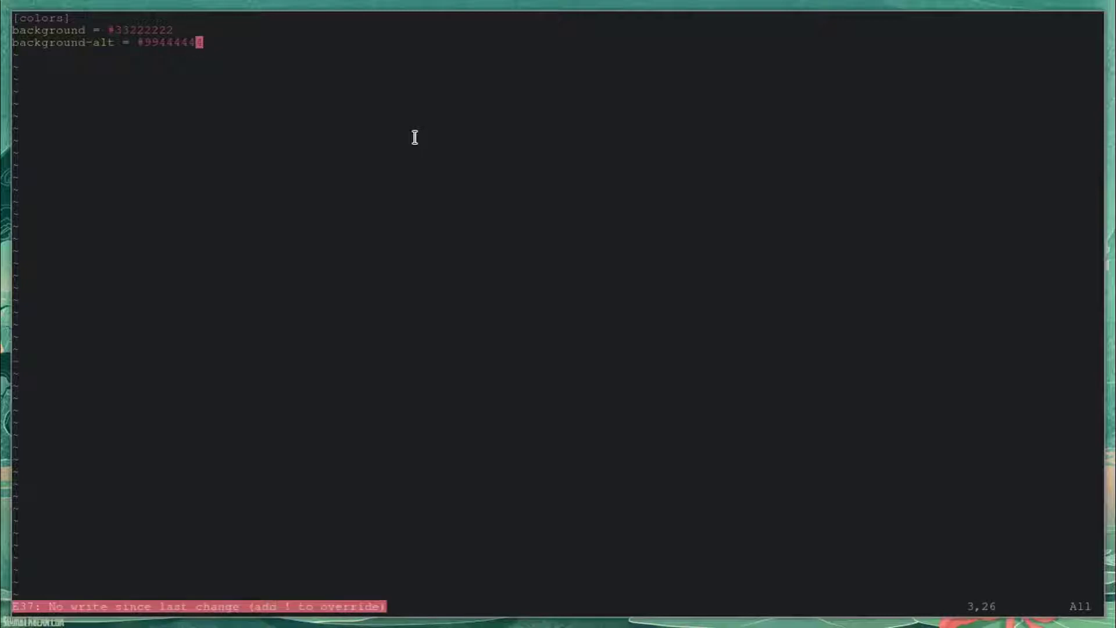
pyautogui.write(':wq!')
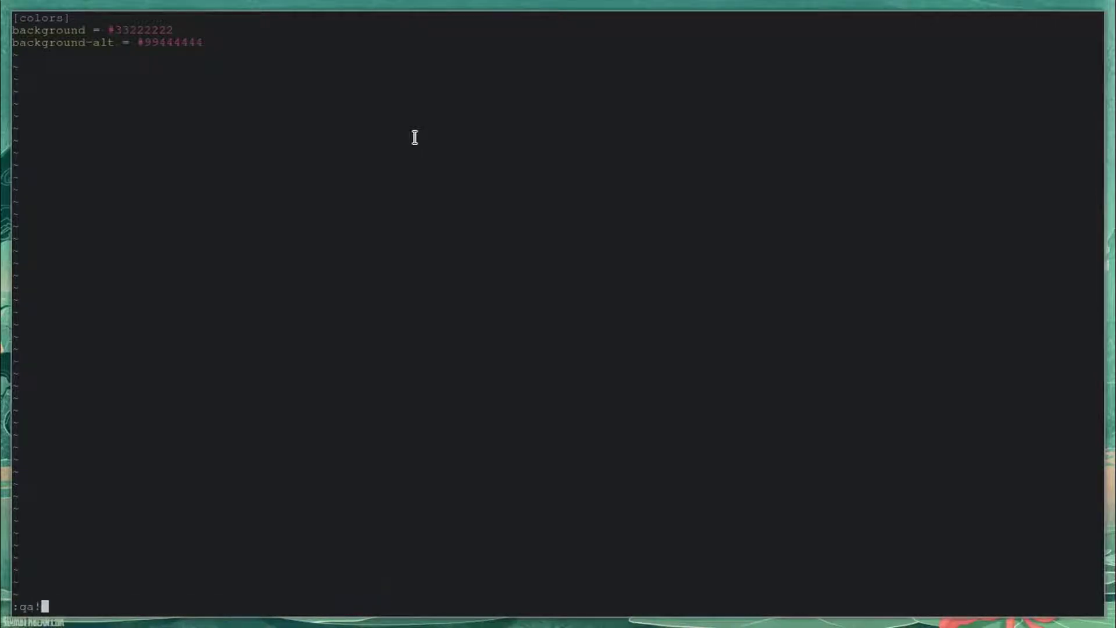
pyautogui.press('Return')
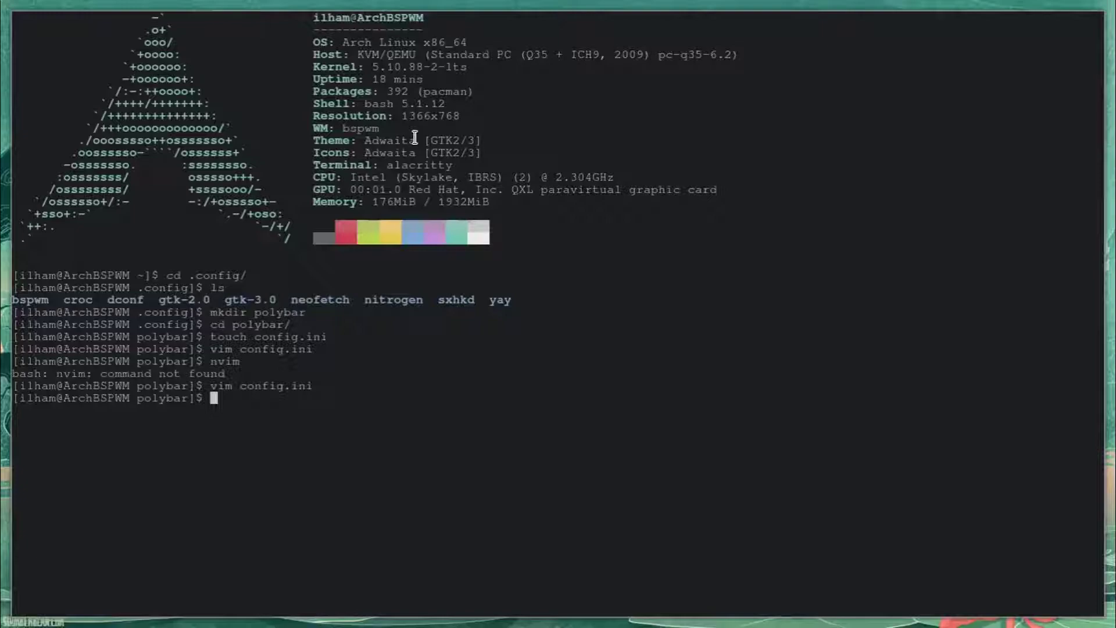
pyautogui.click(538, 12)
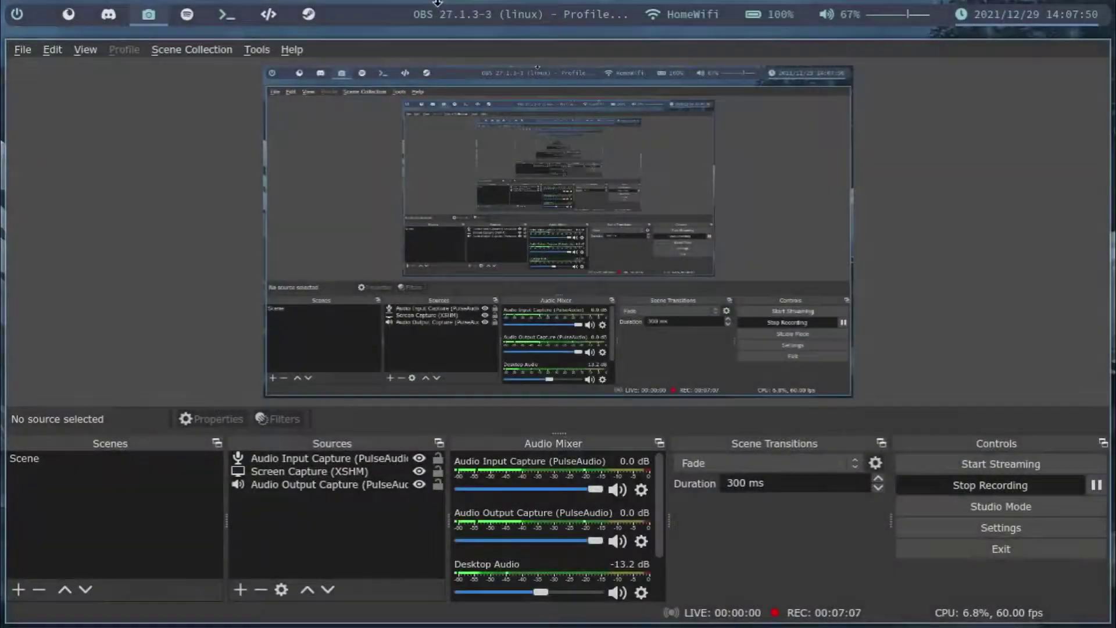
# Show the VM fullscreen on workspace 5 and list the polybar folder
pyautogui.press('super+5')
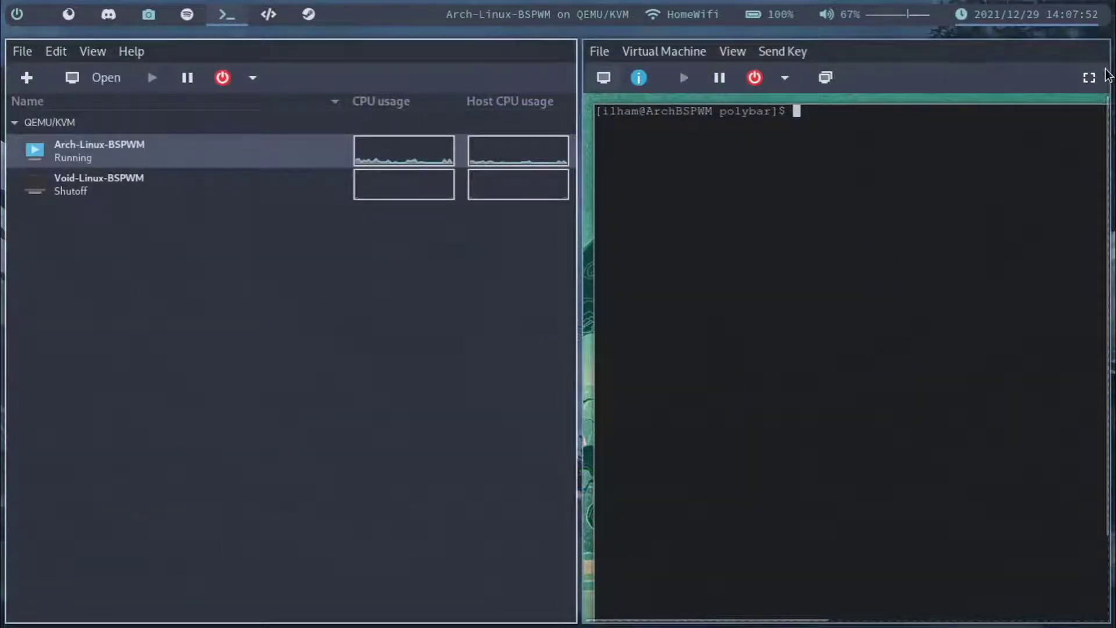
pyautogui.click(1089, 77)
pyautogui.write('ls')
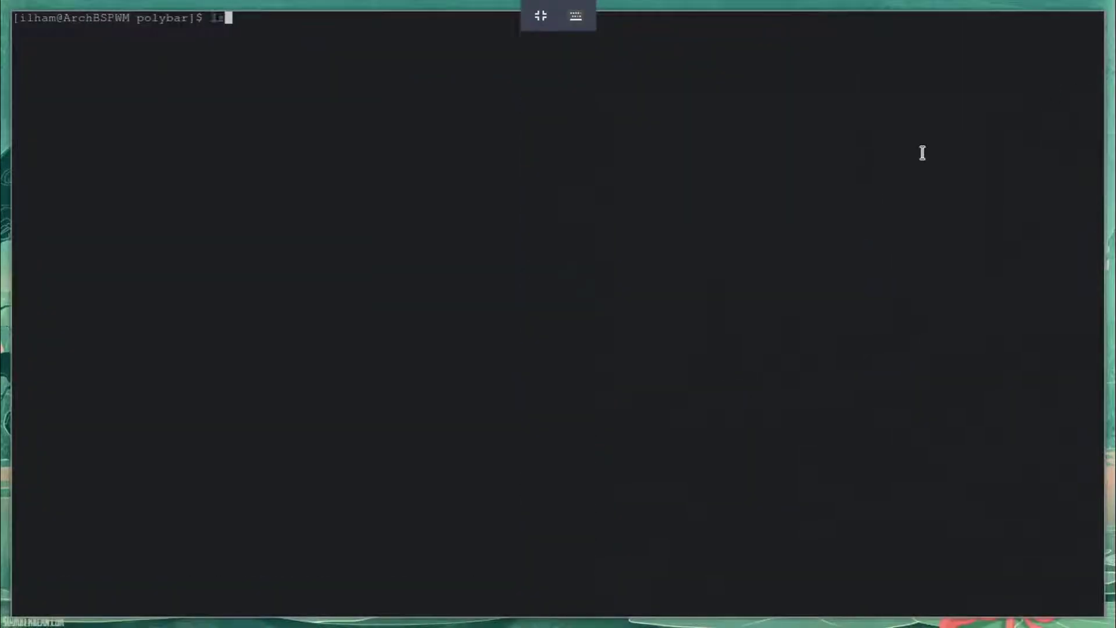
pyautogui.press('Return')
# Delete the empty config.ini and rename config to config.ini
pyautogui.write('rm config')
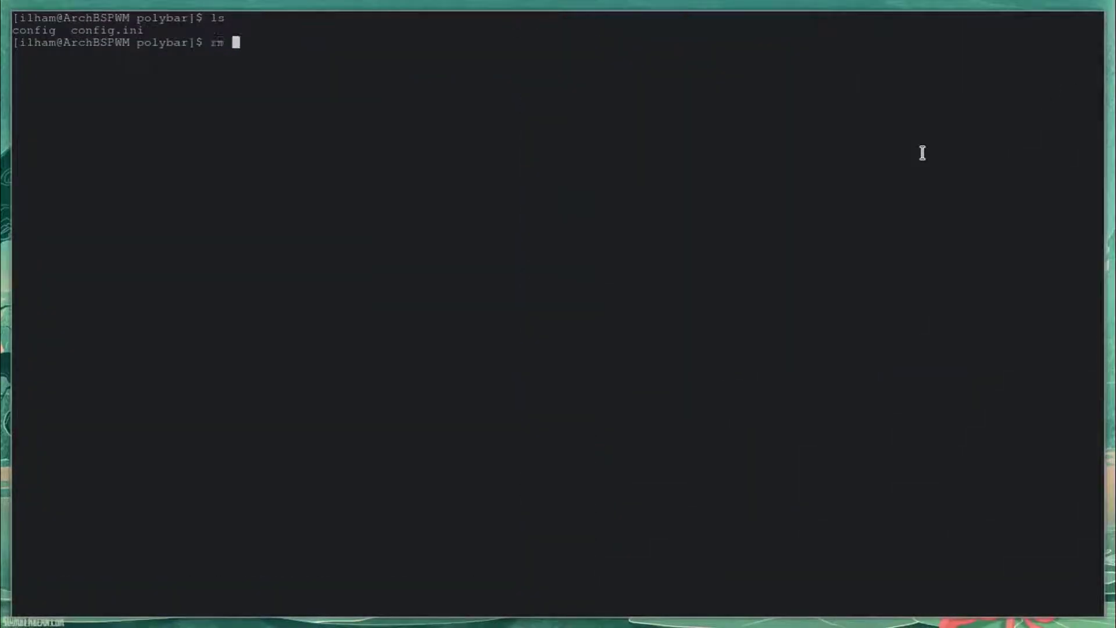
pyautogui.write('.ini')
pyautogui.press('Return')
pyautogui.write('mv co')
pyautogui.press('Tab')
pyautogui.write('config.ini')
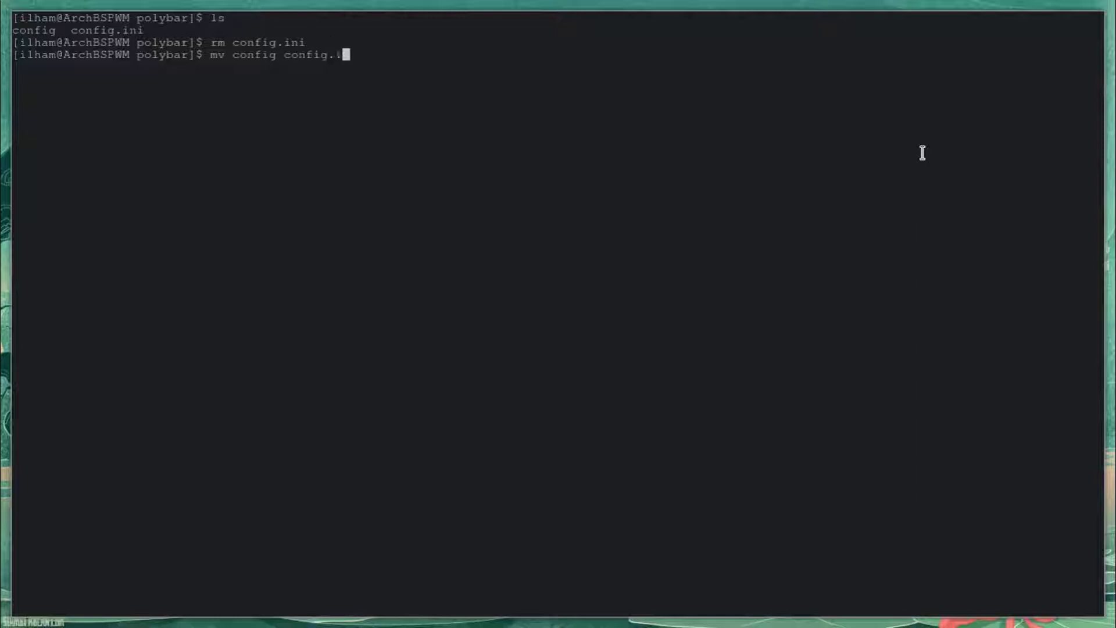
pyautogui.press('Return')
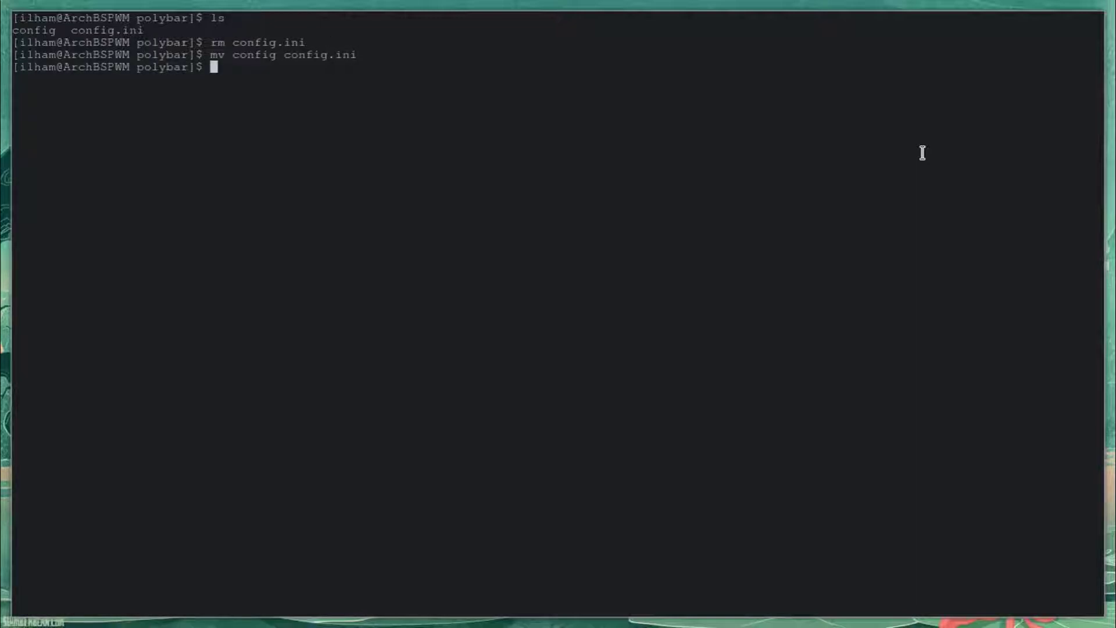
pyautogui.write('n')
pyautogui.write('im config.ini')
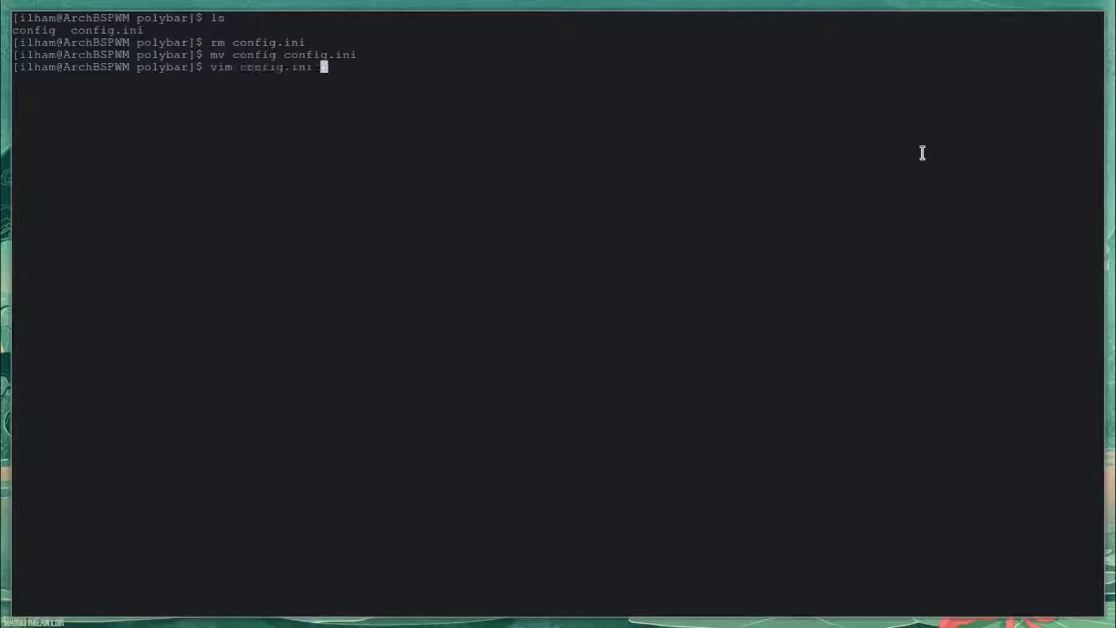
# Open config.ini in Vim and move past the header banner to the [colors] section
pyautogui.press('Return')
pyautogui.press('j')
pyautogui.press('j')
pyautogui.press('j')
pyautogui.press('k')
pyautogui.press('k')
pyautogui.press('k')
pyautogui.press('k')
pyautogui.press('k')
pyautogui.press('j')
pyautogui.press('j')
pyautogui.press('j')
pyautogui.press('j')
pyautogui.press('j')
pyautogui.press('j')
pyautogui.press('j')
pyautogui.press('j')
pyautogui.press('j')
pyautogui.press('j')
pyautogui.press('j')
pyautogui.press('j')
pyautogui.hotkey('ctrl', 'o')
pyautogui.hotkey('ctrl', 'o')
pyautogui.hotkey('ctrl', 'o')
pyautogui.hotkey('ctrl', 'o')
pyautogui.hotkey('ctrl', 'o')
pyautogui.press('$')
pyautogui.press('j')
pyautogui.press('j')
pyautogui.press('j')
pyautogui.press('j')
pyautogui.press('j')
pyautogui.press('j')
pyautogui.press('j')
pyautogui.press('j')
pyautogui.press('j')
pyautogui.press('j')
pyautogui.press('j')
pyautogui.press('j')
pyautogui.press('j')
pyautogui.press('j')
pyautogui.press('j')
pyautogui.press('j')
pyautogui.press('j')
pyautogui.press('j')
pyautogui.press('j')
pyautogui.press('j')
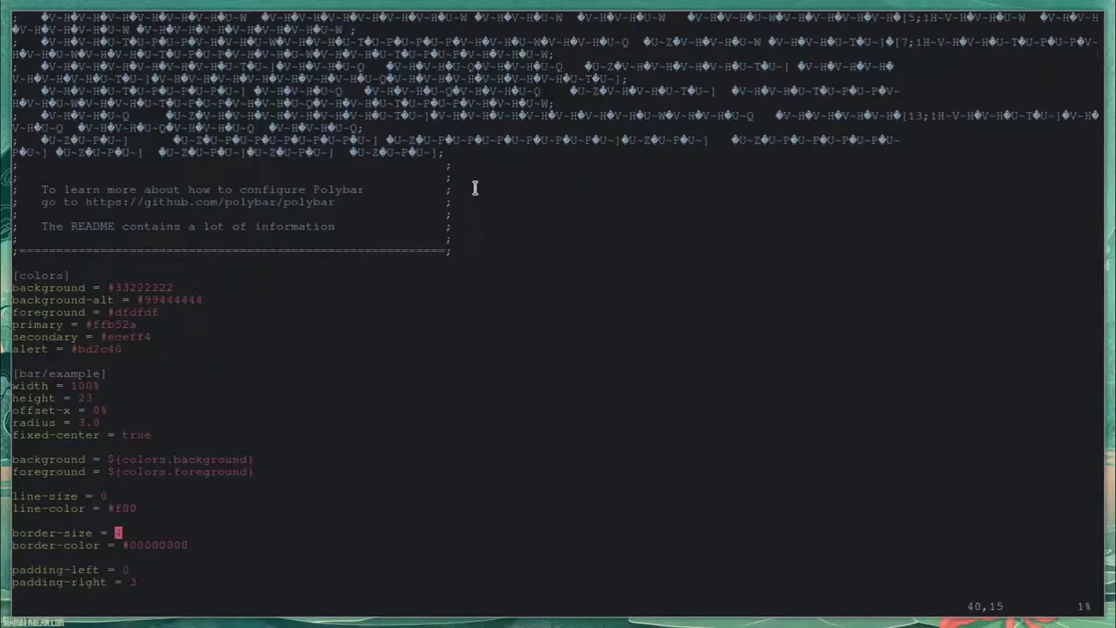
pyautogui.press('j')
pyautogui.press('j')
pyautogui.press('j')
pyautogui.press('j')
pyautogui.press('j')
pyautogui.press('j')
pyautogui.press('j')
pyautogui.press('j')
pyautogui.press('j')
pyautogui.press('j')
pyautogui.press('j')
pyautogui.press('j')
pyautogui.press('j')
pyautogui.press('j')
pyautogui.press('j')
pyautogui.press('j')
pyautogui.press('j')
pyautogui.press('j')
pyautogui.press('j')
pyautogui.press('j')
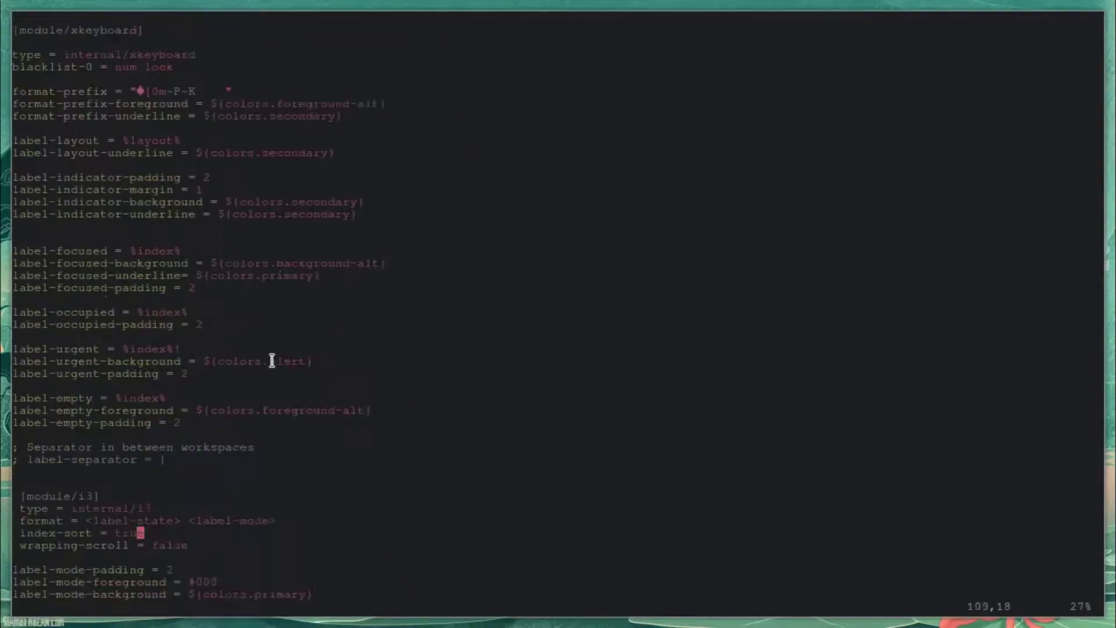
# Browse the battery, xkeyboard, xwindow, padding and tray-position settings in config.ini
pyautogui.press('k')
pyautogui.press('k')
pyautogui.press('k')
pyautogui.press('k')
pyautogui.press('k')
pyautogui.press('k')
pyautogui.press('k')
pyautogui.press('k')
pyautogui.press('k')
pyautogui.press('k')
pyautogui.press('k')
pyautogui.press('k')
pyautogui.press('k')
pyautogui.press('k')
pyautogui.press('k')
pyautogui.press('k')
pyautogui.press('k')
pyautogui.press('k')
pyautogui.press('k')
pyautogui.press('k')
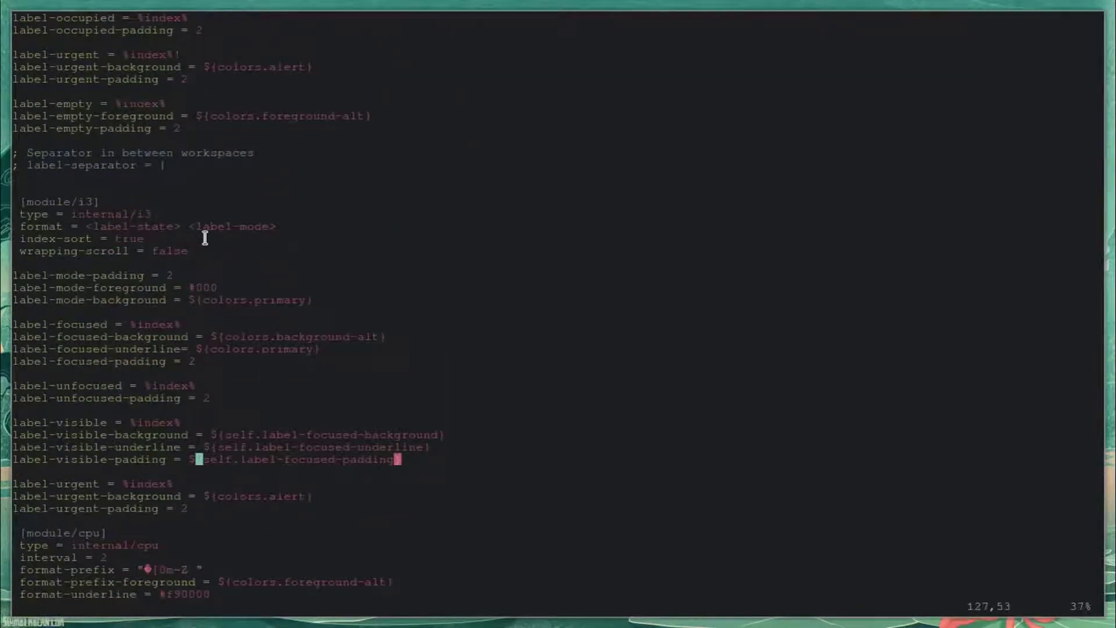
pyautogui.press('j')
pyautogui.press('j')
pyautogui.press('j')
pyautogui.press('j')
pyautogui.press('j')
pyautogui.press('j')
pyautogui.press('j')
pyautogui.press('j')
pyautogui.press('j')
pyautogui.press('j')
pyautogui.press('j')
pyautogui.press('j')
pyautogui.press('j')
pyautogui.press('j')
pyautogui.press('j')
pyautogui.press('j')
pyautogui.press('j')
pyautogui.press('j')
pyautogui.press('j')
pyautogui.press('j')
pyautogui.press('k')
pyautogui.press('k')
pyautogui.press('k')
pyautogui.press('k')
pyautogui.press('k')
pyautogui.press('k')
pyautogui.press('k')
pyautogui.press('k')
pyautogui.press('k')
pyautogui.press('k')
pyautogui.press('k')
pyautogui.press('k')
pyautogui.press('k')
pyautogui.press('k')
pyautogui.press('k')
pyautogui.press('k')
pyautogui.press('k')
pyautogui.press('k')
pyautogui.press('k')
pyautogui.press('k')
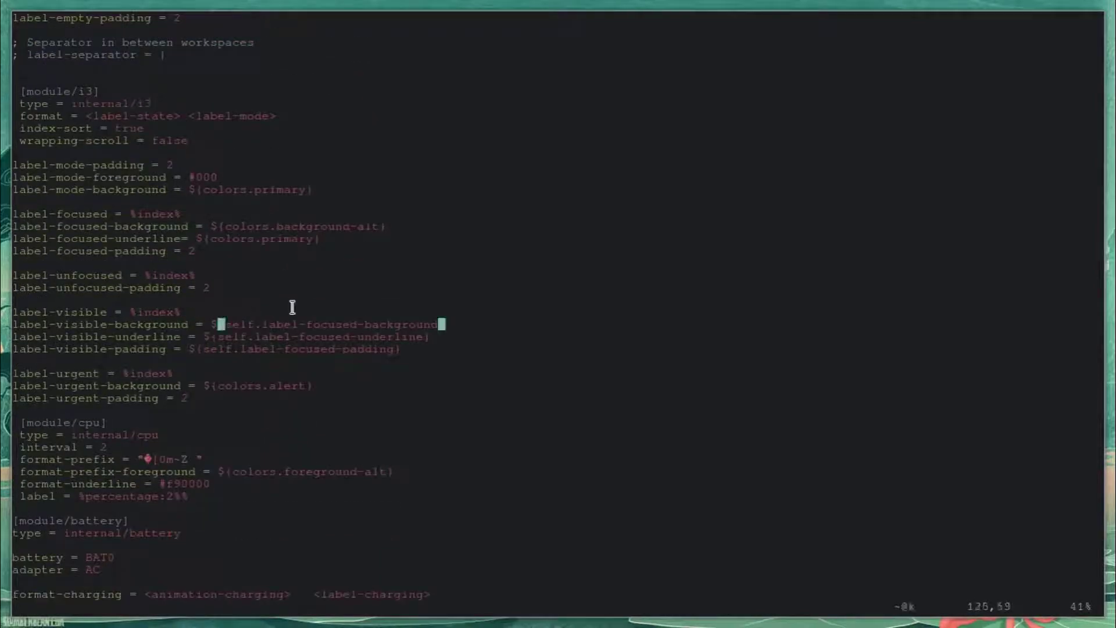
pyautogui.press('k')
pyautogui.press('k')
pyautogui.press('k')
pyautogui.press('k')
pyautogui.press('k')
pyautogui.press('k')
pyautogui.press('k')
pyautogui.press('k')
pyautogui.press('k')
pyautogui.press('k')
pyautogui.press('k')
pyautogui.press('k')
pyautogui.press('k')
pyautogui.press('k')
pyautogui.press('k')
pyautogui.press('k')
pyautogui.press('k')
pyautogui.press('k')
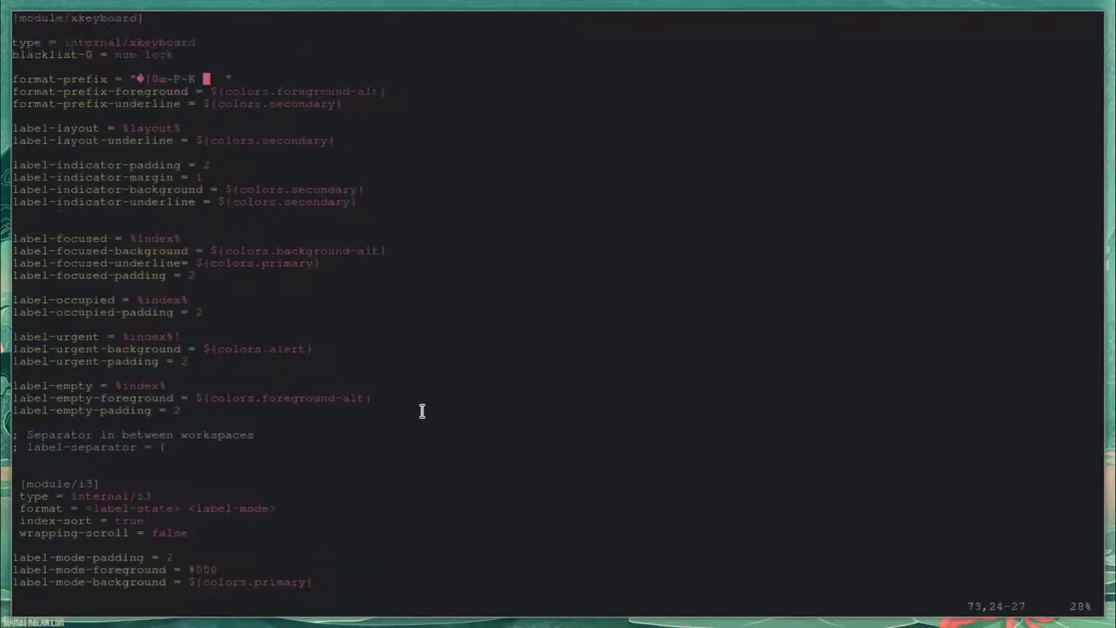
pyautogui.press('k')
pyautogui.press('k')
pyautogui.press('k')
pyautogui.press('k')
pyautogui.press('k')
pyautogui.press('k')
pyautogui.press('k')
pyautogui.press('k')
pyautogui.press('k')
pyautogui.press('k')
pyautogui.press('k')
pyautogui.press('k')
pyautogui.press('k')
pyautogui.press('k')
pyautogui.press('k')
pyautogui.press('k')
pyautogui.press('k')
pyautogui.press('k')
pyautogui.press('k')
pyautogui.press('k')
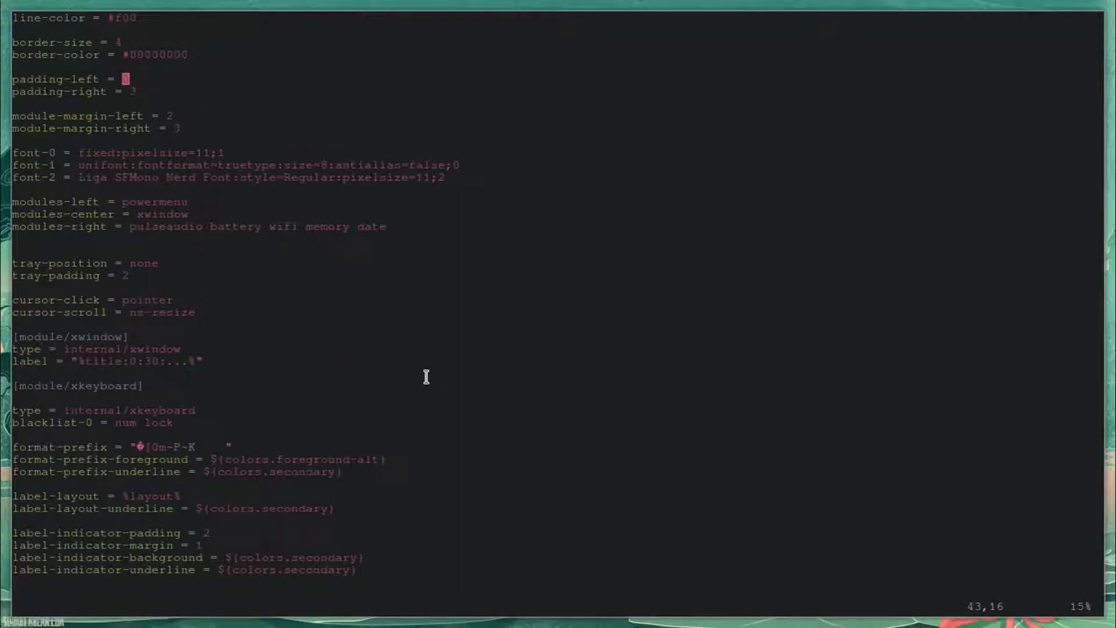
pyautogui.press('j')
pyautogui.press('j')
pyautogui.press('j')
pyautogui.press('j')
pyautogui.press('j')
pyautogui.press('j')
pyautogui.press('j')
pyautogui.press('j')
pyautogui.press('j')
pyautogui.press('j')
pyautogui.hotkey('ctrl', 'c')
pyautogui.write(':')
pyautogui.press('BackSpace')
pyautogui.press('BackSpace')
pyautogui.press('BackSpace')
pyautogui.hotkey('ctrl', 'o')
pyautogui.scroll(9, 229, 201)
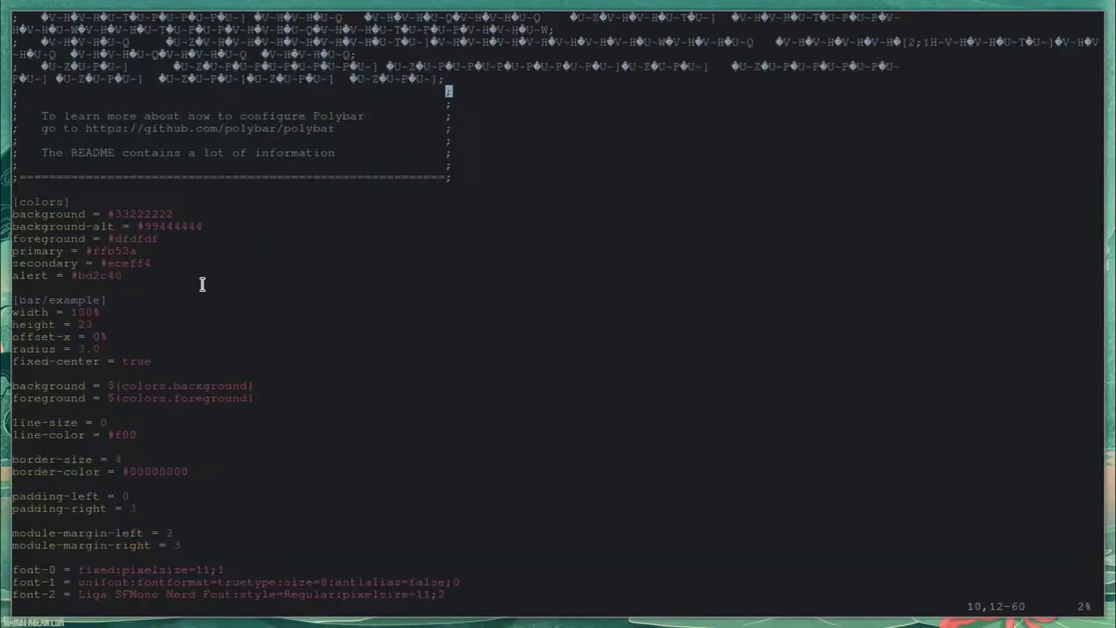
pyautogui.press('j')
pyautogui.press('j')
pyautogui.press('j')
pyautogui.press('j')
pyautogui.press('j')
pyautogui.press('j')
pyautogui.press('j')
pyautogui.press('j')
pyautogui.press('j')
pyautogui.press('j')
pyautogui.press('j')
pyautogui.press('j')
pyautogui.press('j')
pyautogui.press('j')
pyautogui.press('j')
pyautogui.press('j')
pyautogui.press('j')
pyautogui.press('j')
pyautogui.press('j')
pyautogui.press('j')
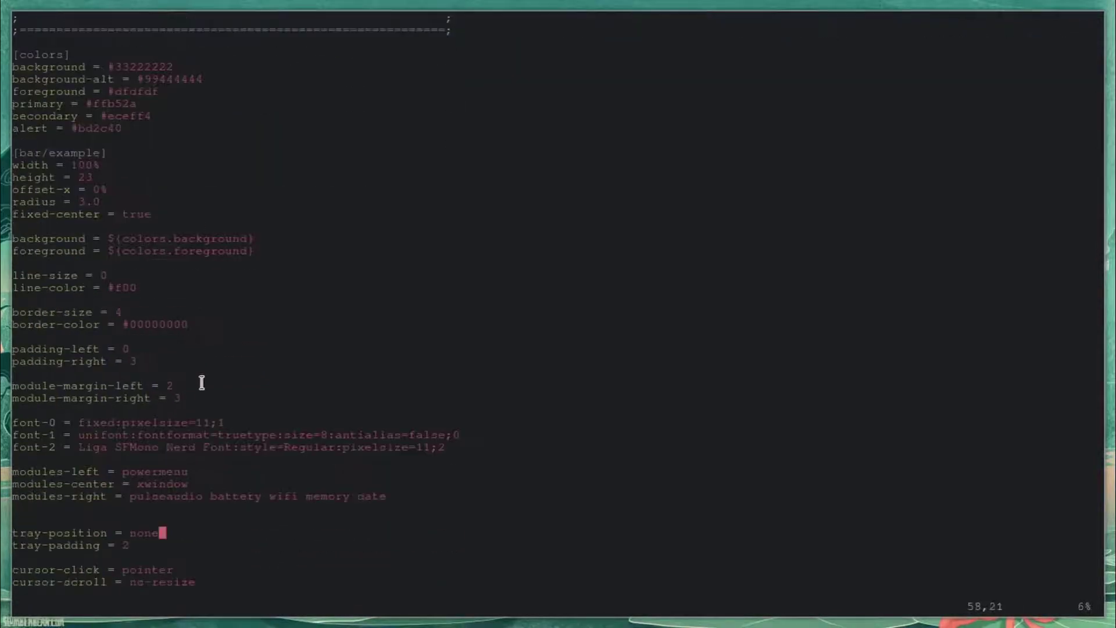
pyautogui.doubleClick(157, 435)
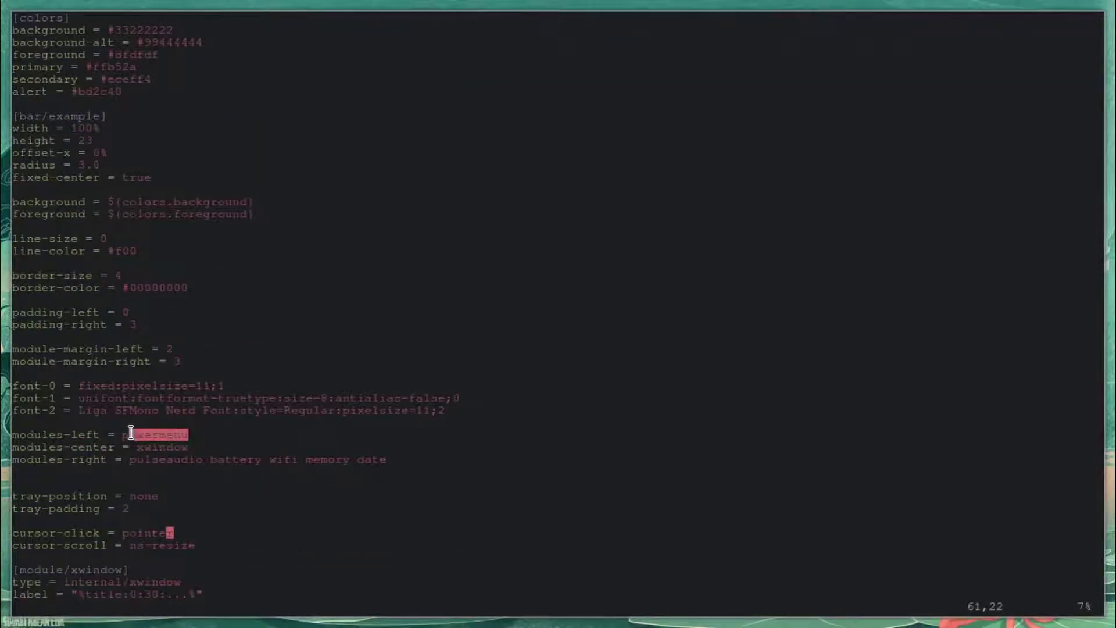
pyautogui.doubleClick(154, 448)
pyautogui.doubleClick(143, 459)
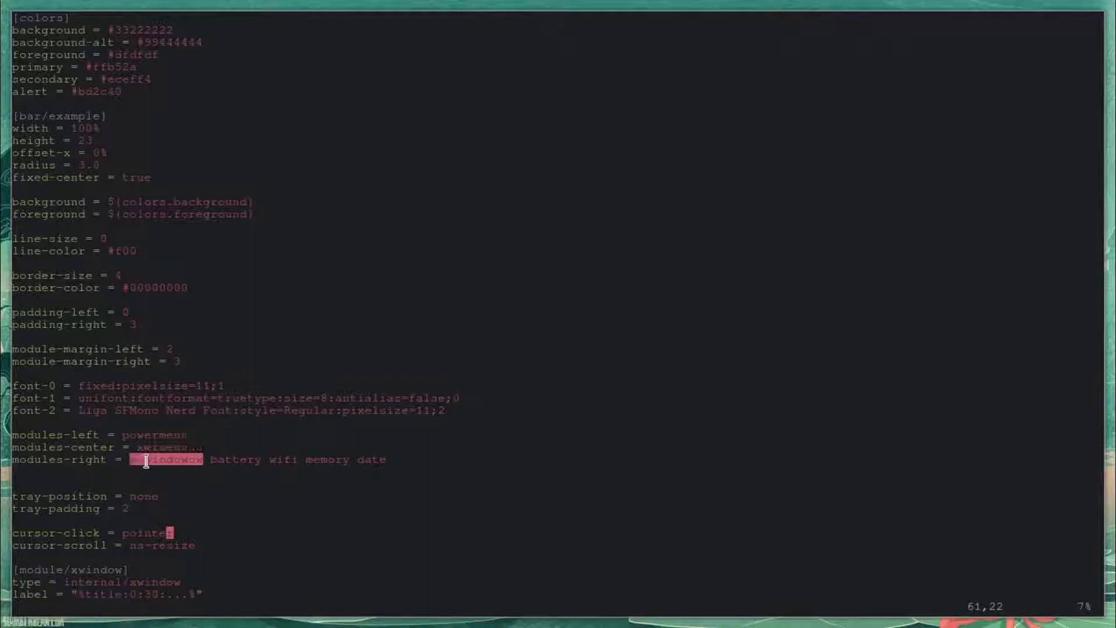
pyautogui.doubleClick(238, 460)
pyautogui.doubleClick(284, 459)
pyautogui.doubleClick(327, 460)
pyautogui.doubleClick(372, 459)
pyautogui.click(618, 460)
pyautogui.write(':wq')
# Save config.ini, exit Vim, and run polybar to view its usage help
pyautogui.press('Return')
pyautogui.write('polyb')
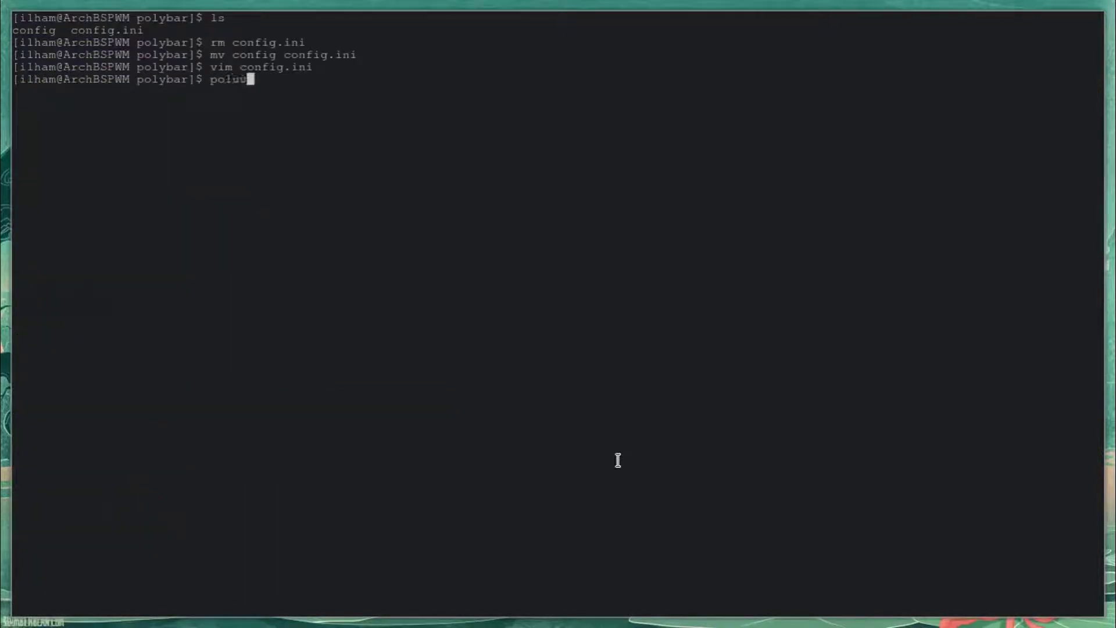
pyautogui.press('BackSpace')
pyautogui.press('BackSpace')
pyautogui.write('ybar')
pyautogui.press('Return')
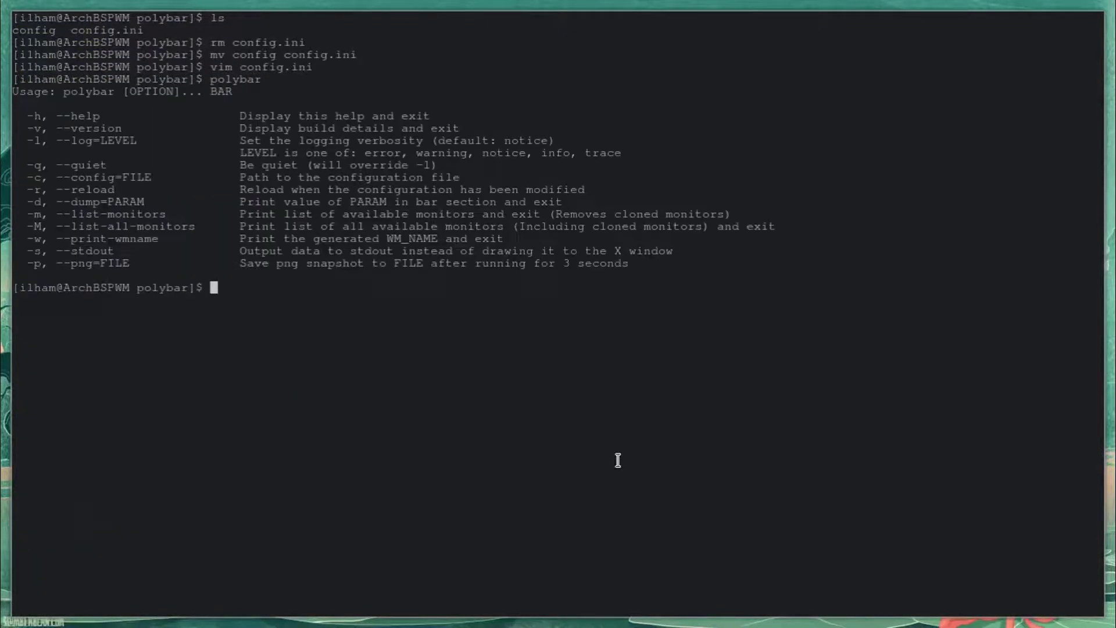
# Launch polybar's example bar with -c config.ini example
pyautogui.press('Up')
pyautogui.write('-c co')
pyautogui.press('Tab')
pyautogui.press('Return')
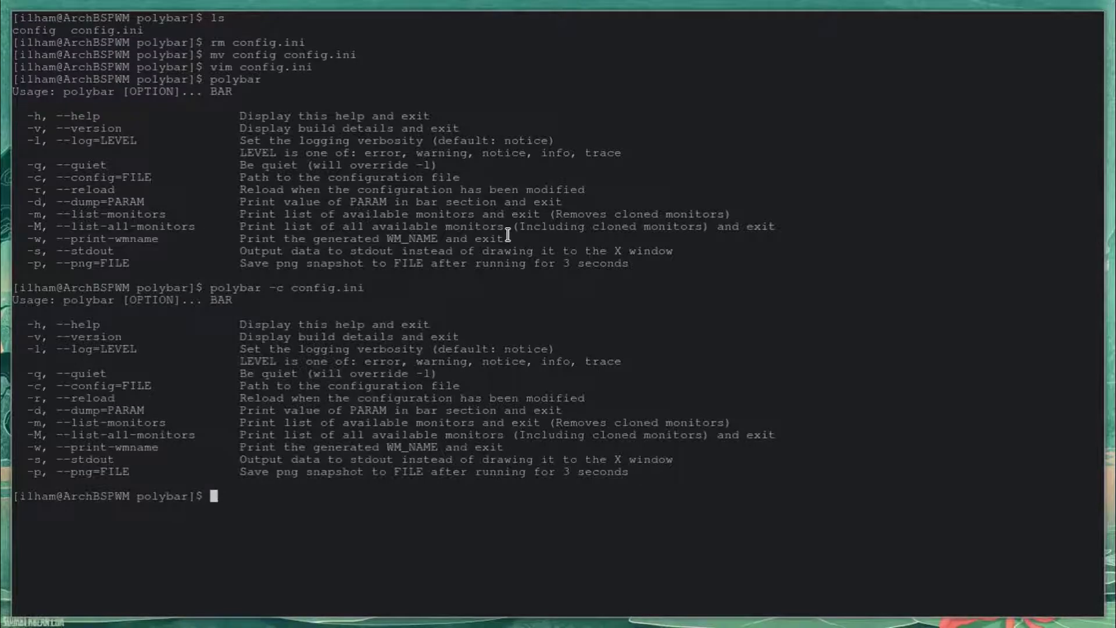
pyautogui.press('Up')
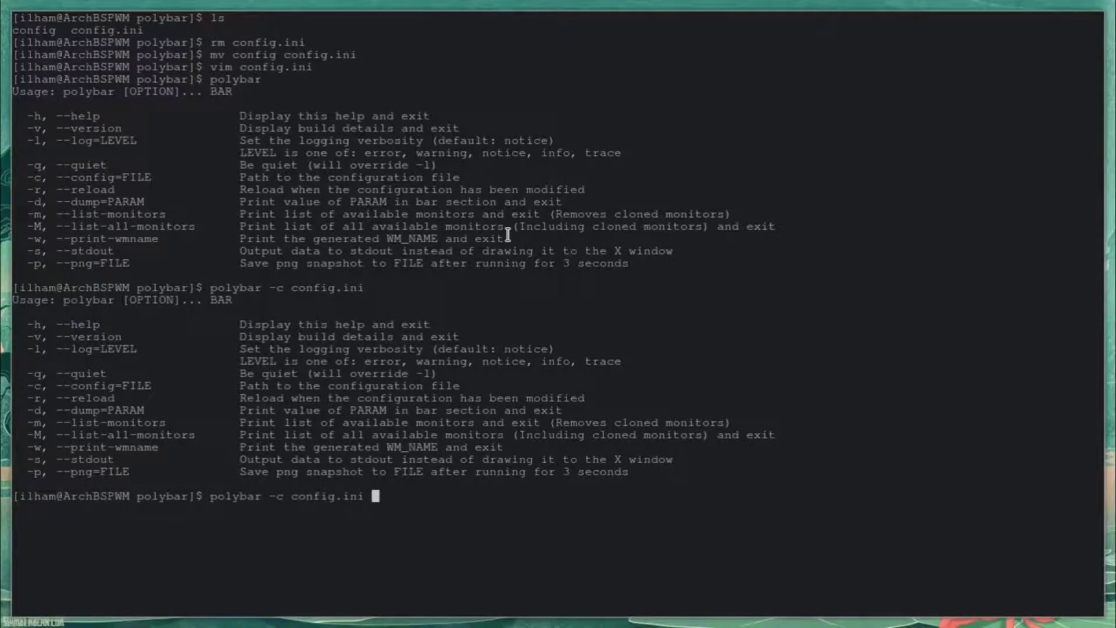
pyautogui.write('example')
pyautogui.press('Return')
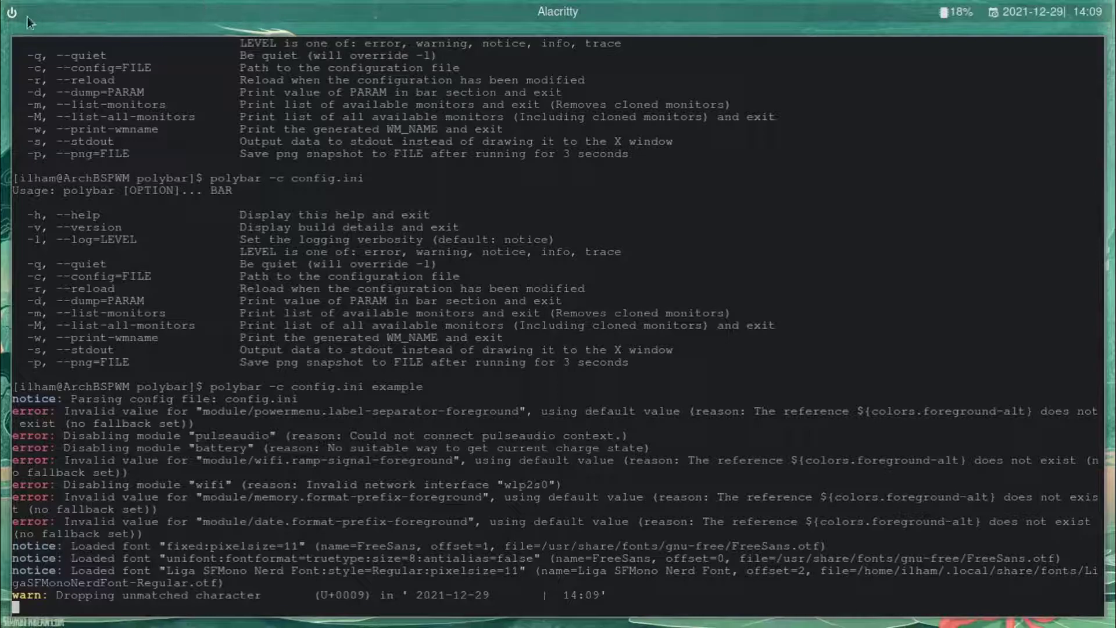
# Try the bar's power menu and toggle the VM's fullscreen view off and on
pyautogui.click(11, 12)
pyautogui.click(12, 12)
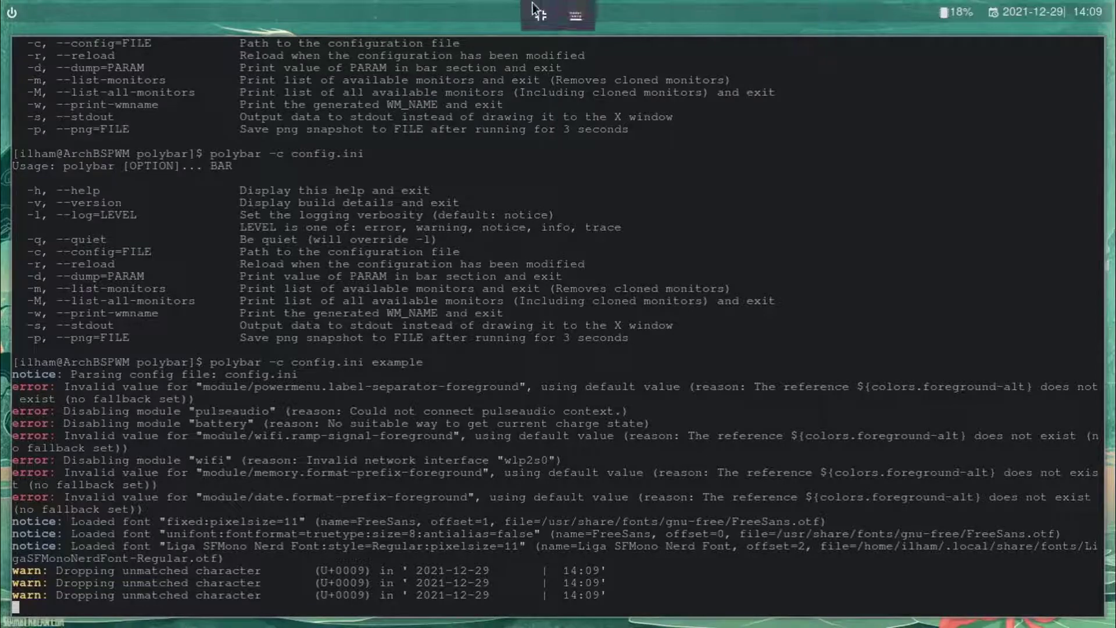
pyautogui.click(539, 17)
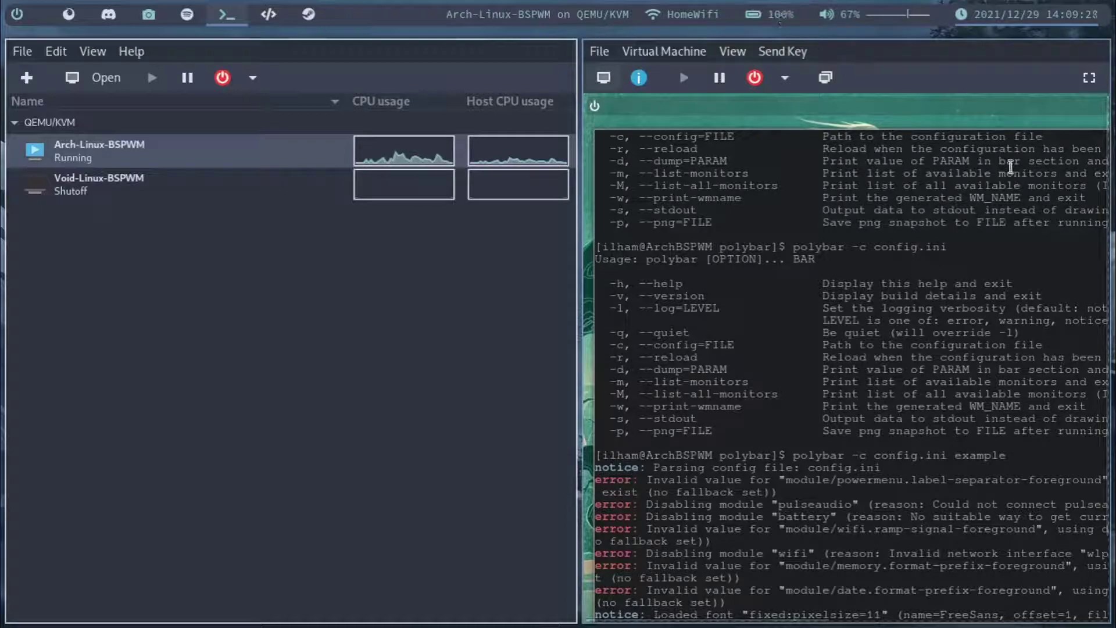
pyautogui.click(1082, 80)
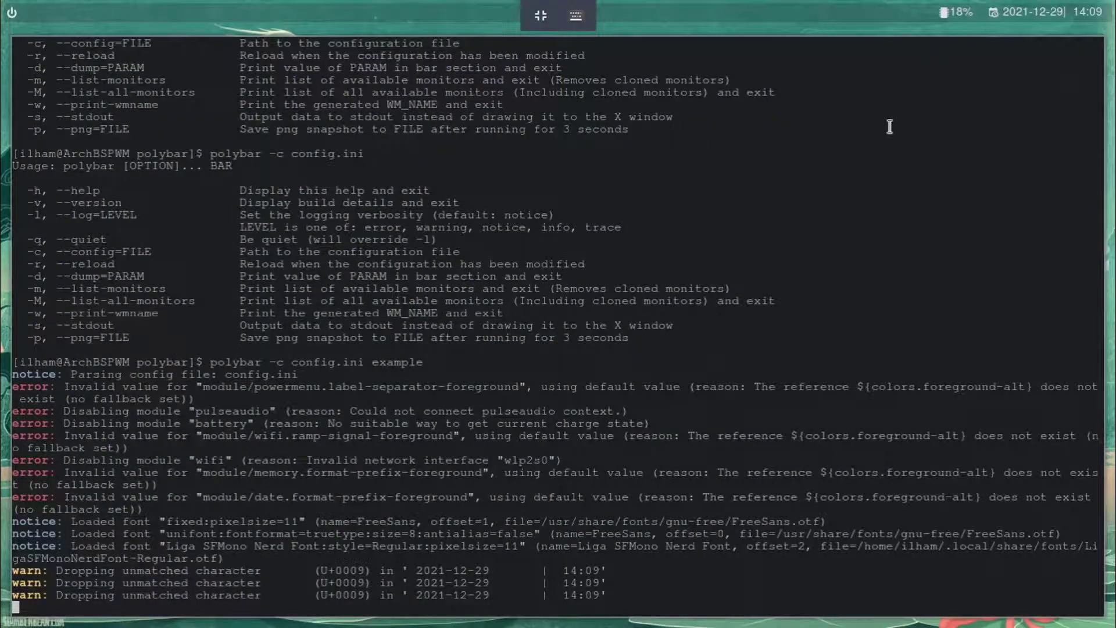
# Stop polybar, run killall polybar, and clear the terminal
pyautogui.hotkey('ctrl', 'c')
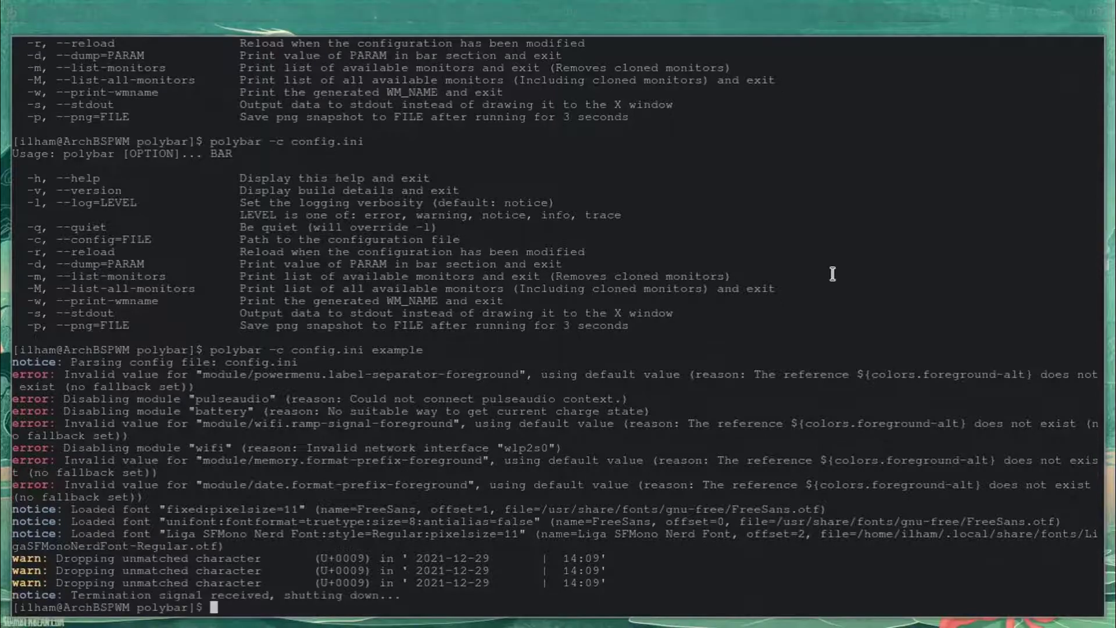
pyautogui.write('killall polybar')
pyautogui.press('Return')
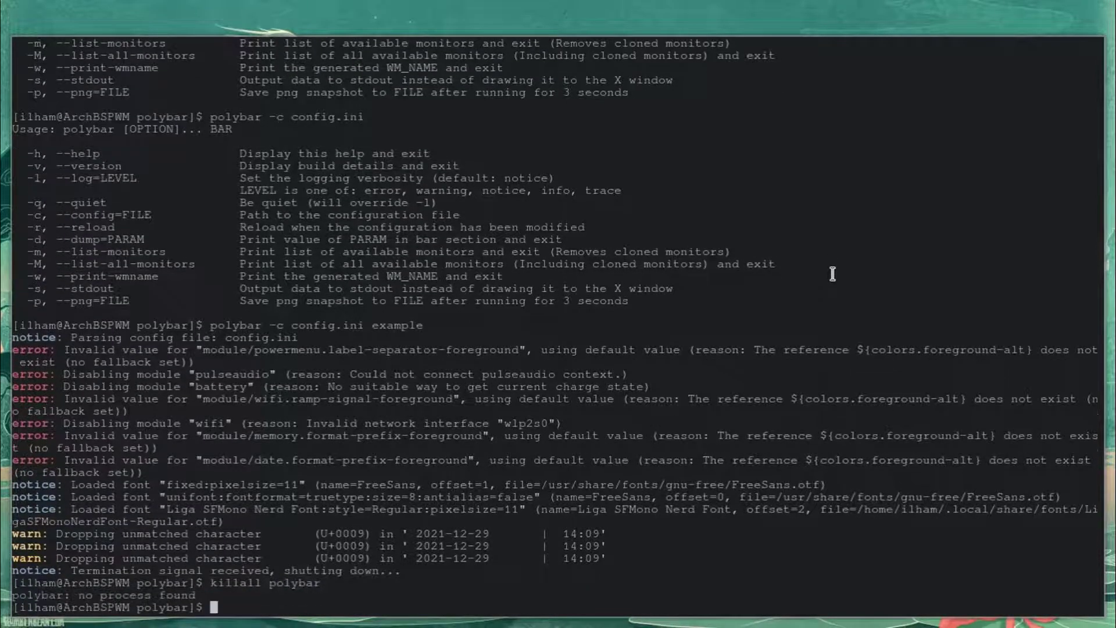
pyautogui.write('clear')
pyautogui.press('Return')
pyautogui.write('vim launch.sh')
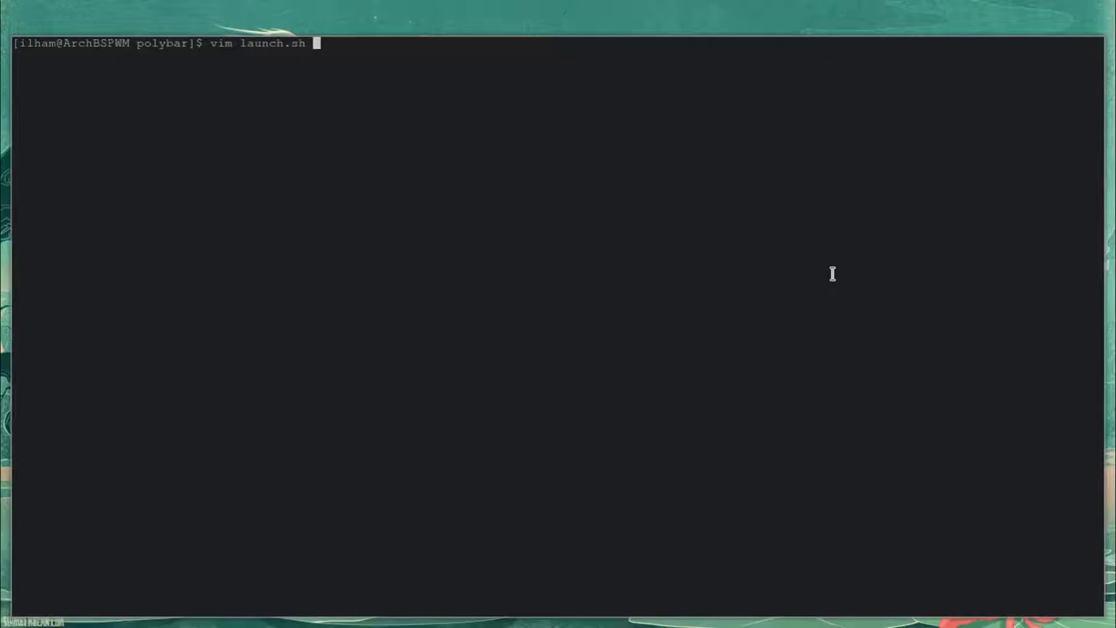
pyautogui.write(' && chmod +x launch.sh')
# Write launch.sh with 'killall polybar' and the polybar ~/.config/polybar/config.ini example line, then make it executable
pyautogui.press('Return')
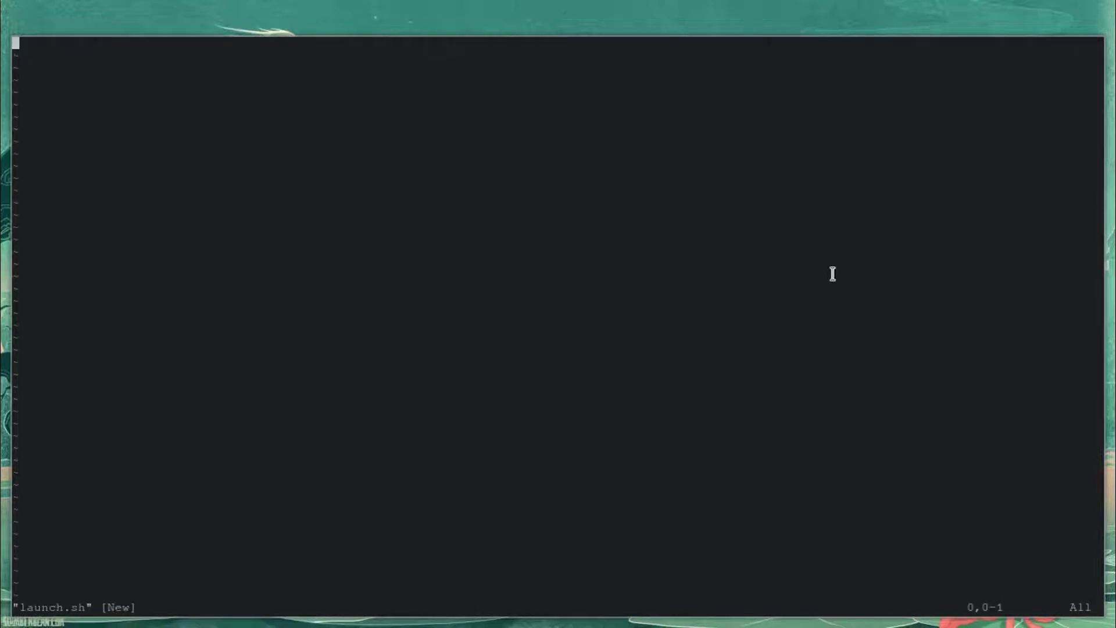
pyautogui.press('i')
pyautogui.write('killall polybar')
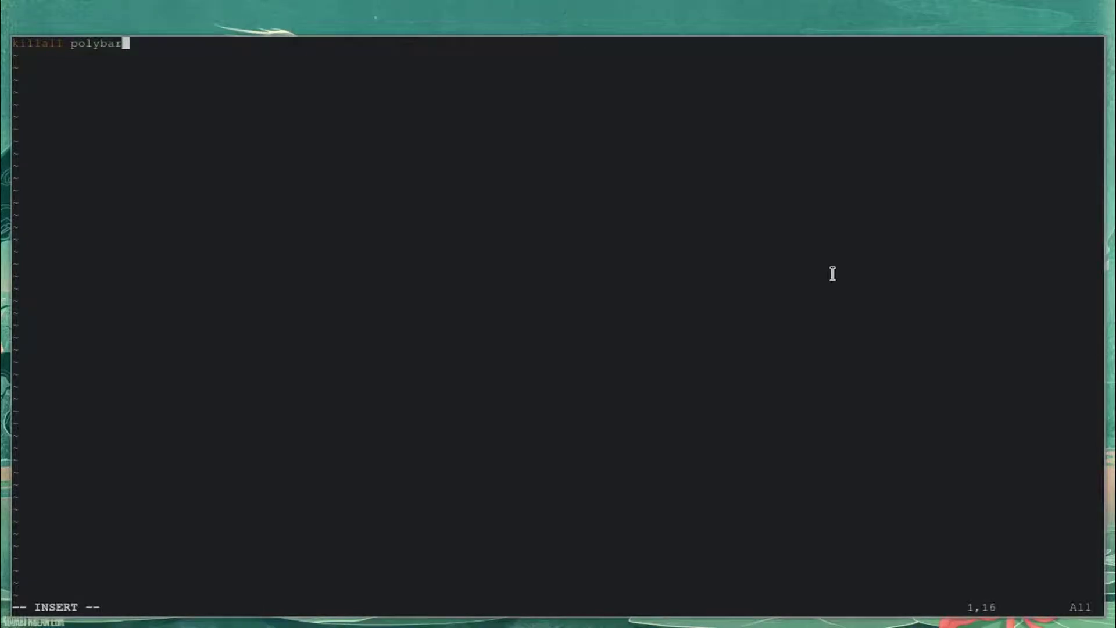
pyautogui.press('Return')
pyautogui.write('polybar -r')
pyautogui.write(' ~/.con')
pyautogui.press('BackSpace')
pyautogui.press('BackSpace')
pyautogui.press('BackSpace')
pyautogui.press('BackSpace')
pyautogui.press('BackSpace')
pyautogui.press('BackSpace')
pyautogui.write('~/.config/polybar/')
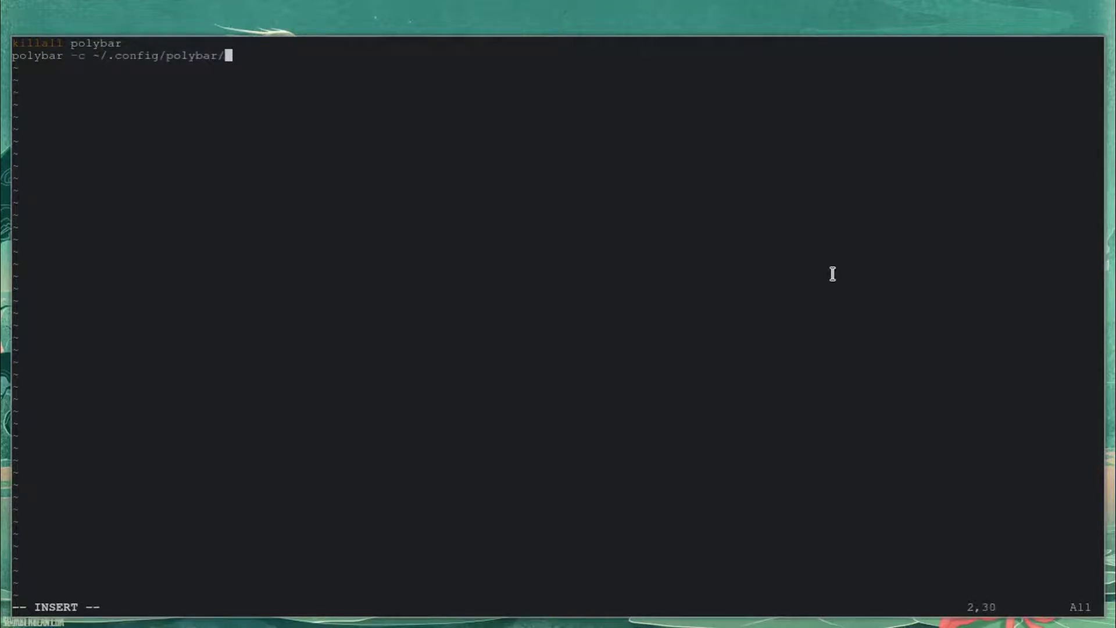
pyautogui.write('config.ini example')
pyautogui.press('Escape')
pyautogui.write(':')
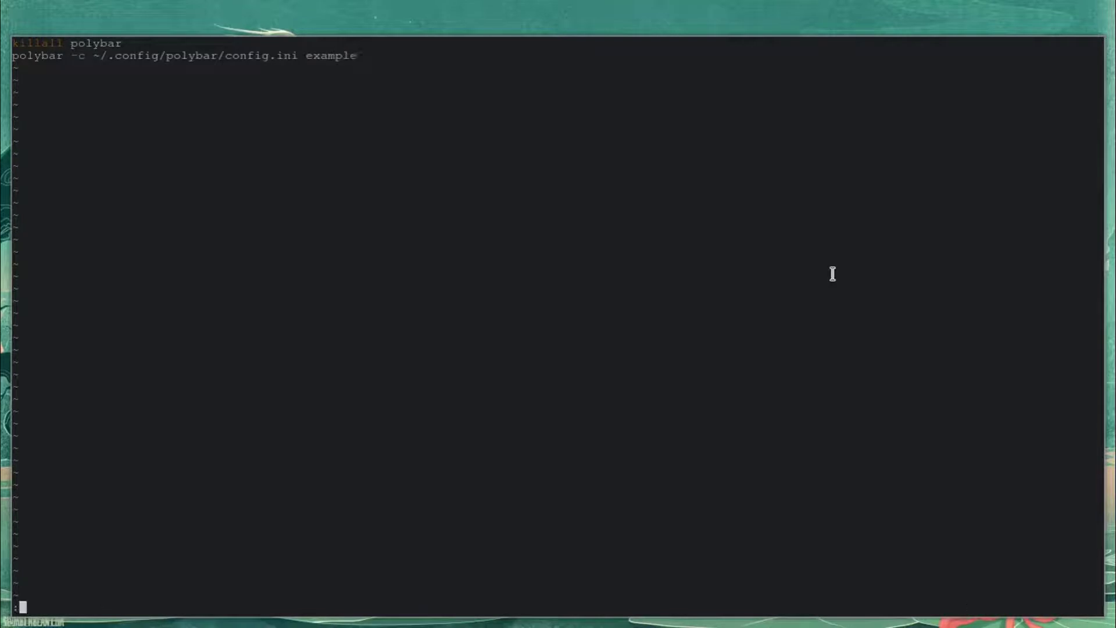
pyautogui.write('wq')
pyautogui.press('Return')
# List the polybar folder's files and run ./launch.sh
pyautogui.write('ls')
pyautogui.press('Return')
pyautogui.write('./launch.sh')
pyautogui.press('Return')
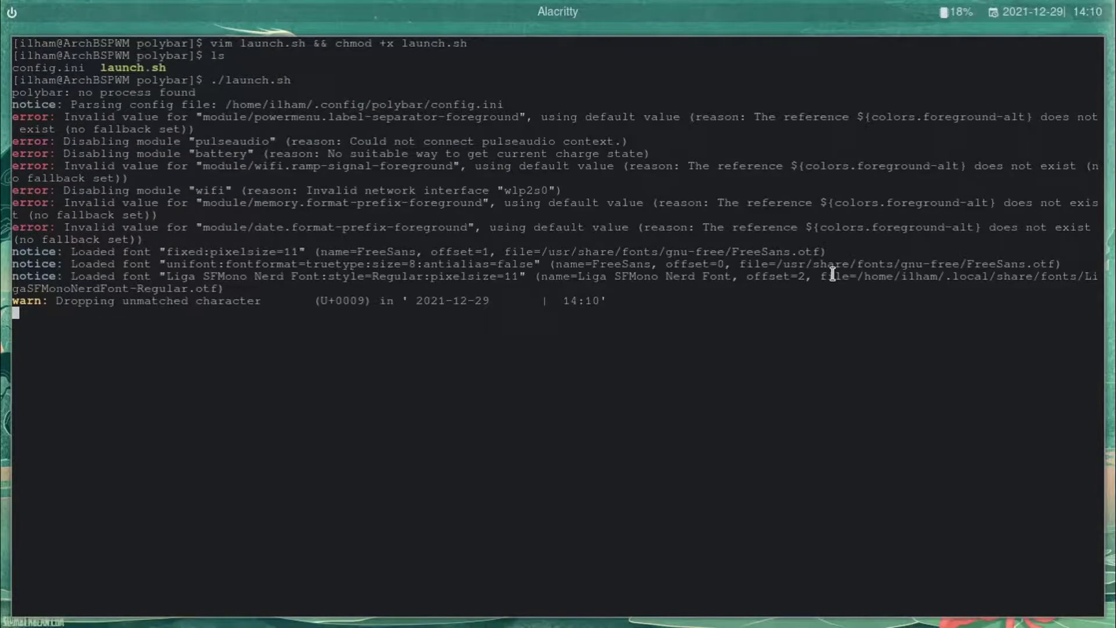
# Stop the running polybar, cd to the home directory, and clear the terminal
pyautogui.hotkey('ctrl', 'c')
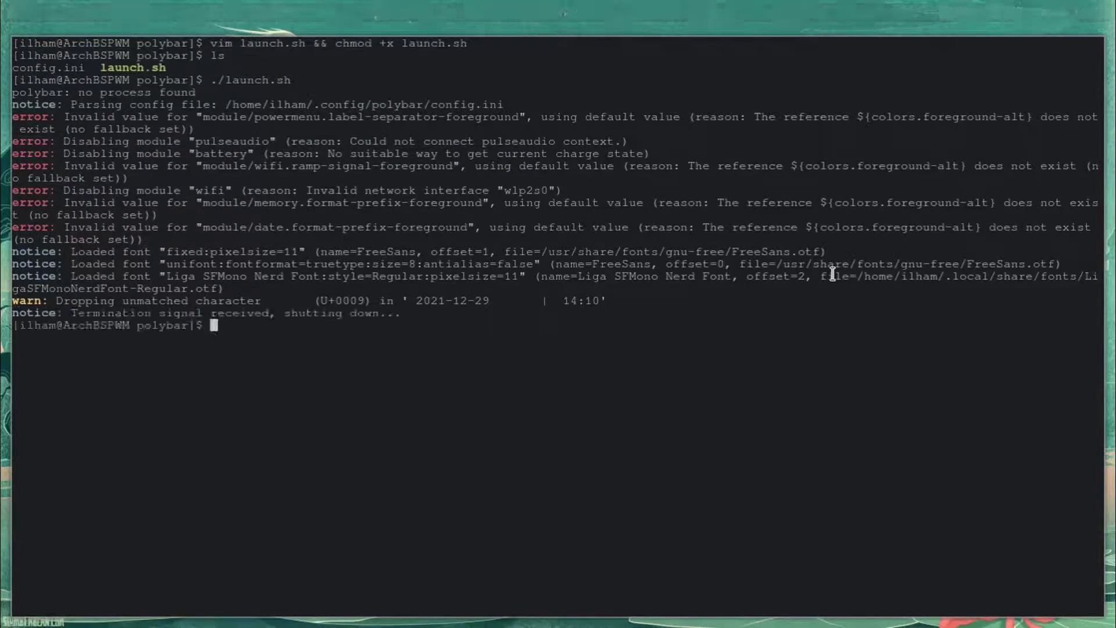
pyautogui.write('cd')
pyautogui.press('Return')
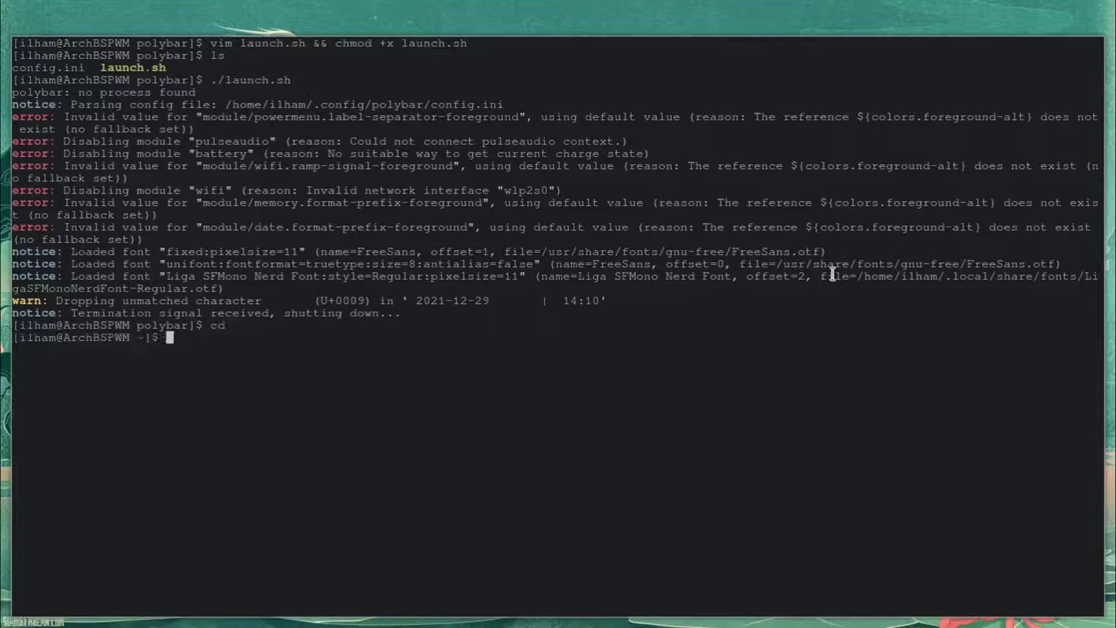
pyautogui.write('clear')
pyautogui.press('Return')
pyautogui.write('cd')
pyautogui.press('BackSpace')
pyautogui.press('BackSpace')
pyautogui.press('BackSpace')
pyautogui.write('vim .config/bspwm/bspwmrc')
# Open bspwmrc in Vim and add 'sxhkd &' on line 6
pyautogui.press('Return')
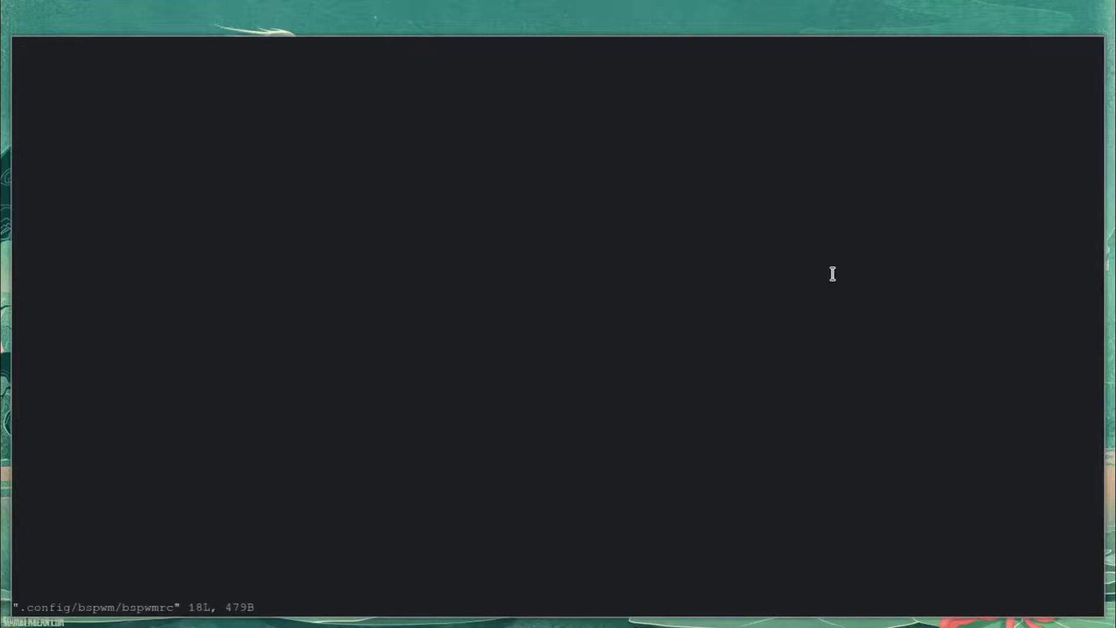
pyautogui.press('j')
pyautogui.press('j')
pyautogui.press('j')
pyautogui.press('j')
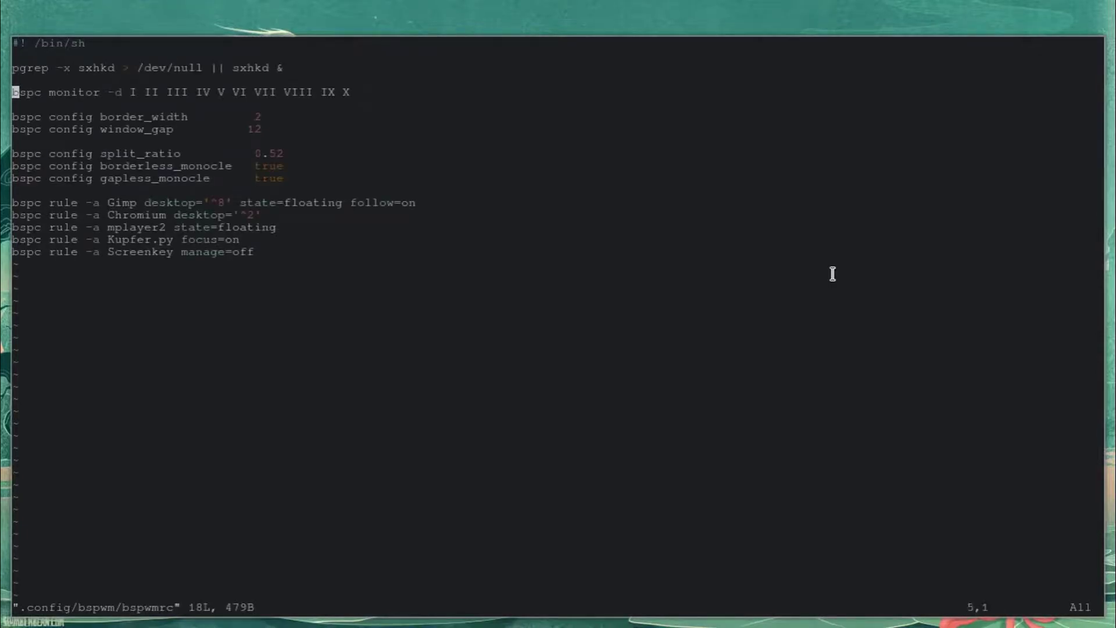
pyautogui.press('j')
pyautogui.press('j')
pyautogui.press('k')
pyautogui.press('k')
pyautogui.press('j')
pyautogui.press('i')
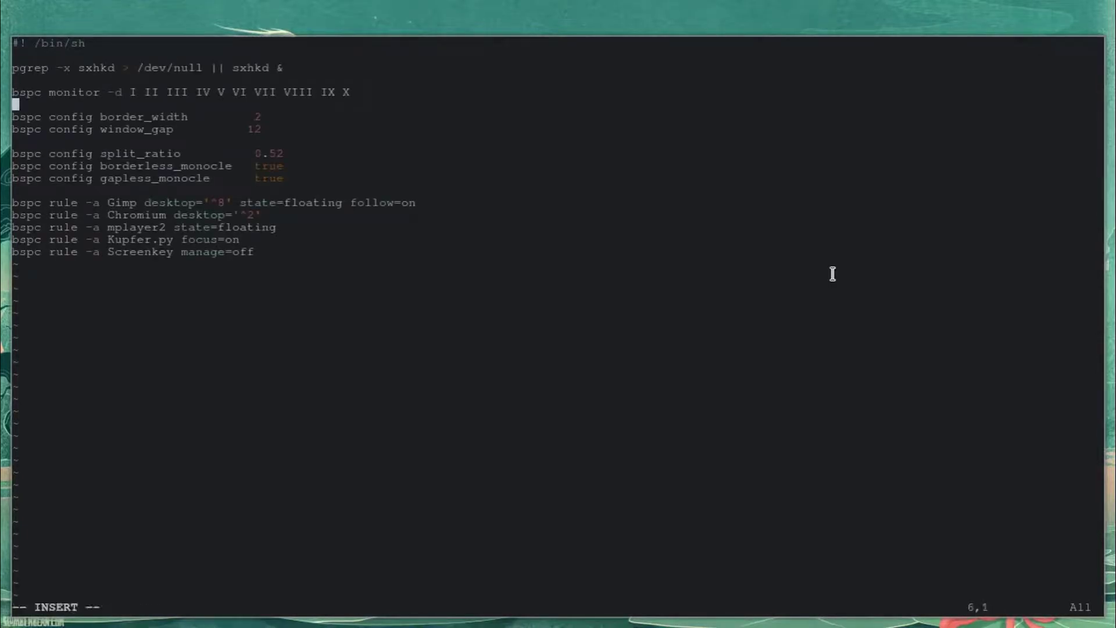
pyautogui.press('Return')
pyautogui.press('Return')
pyautogui.press('Up')
pyautogui.write('sxhkd ')
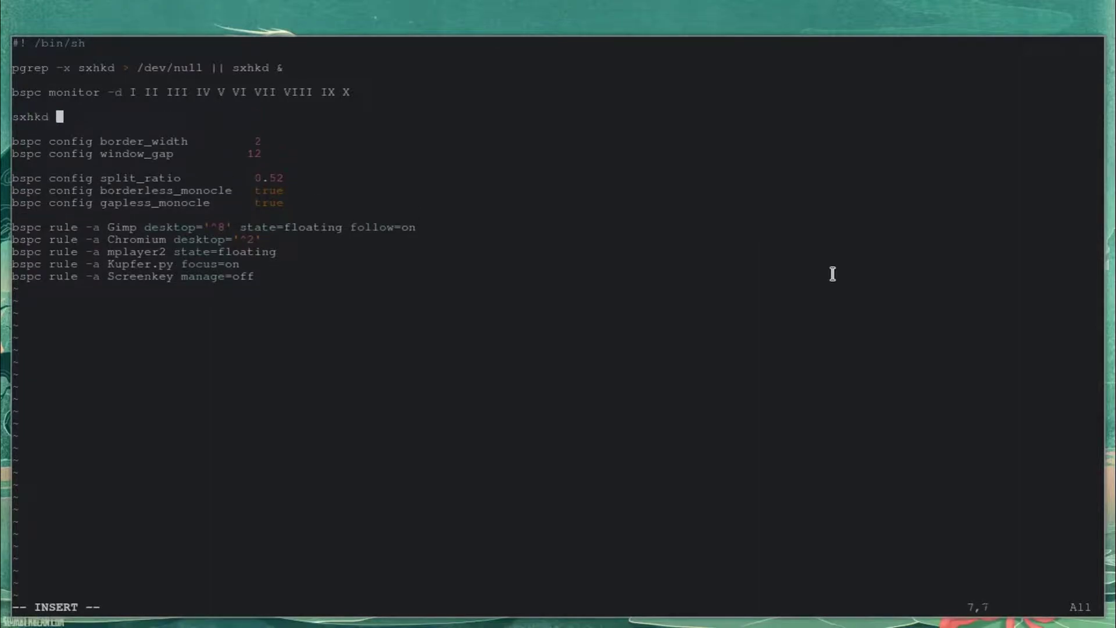
pyautogui.write('&')
# Switch back and forth between desktops 1 and 2
pyautogui.press('super+2')
pyautogui.press('super+1')
pyautogui.press('super+2')
pyautogui.press('super+1')
pyautogui.press('super+2')
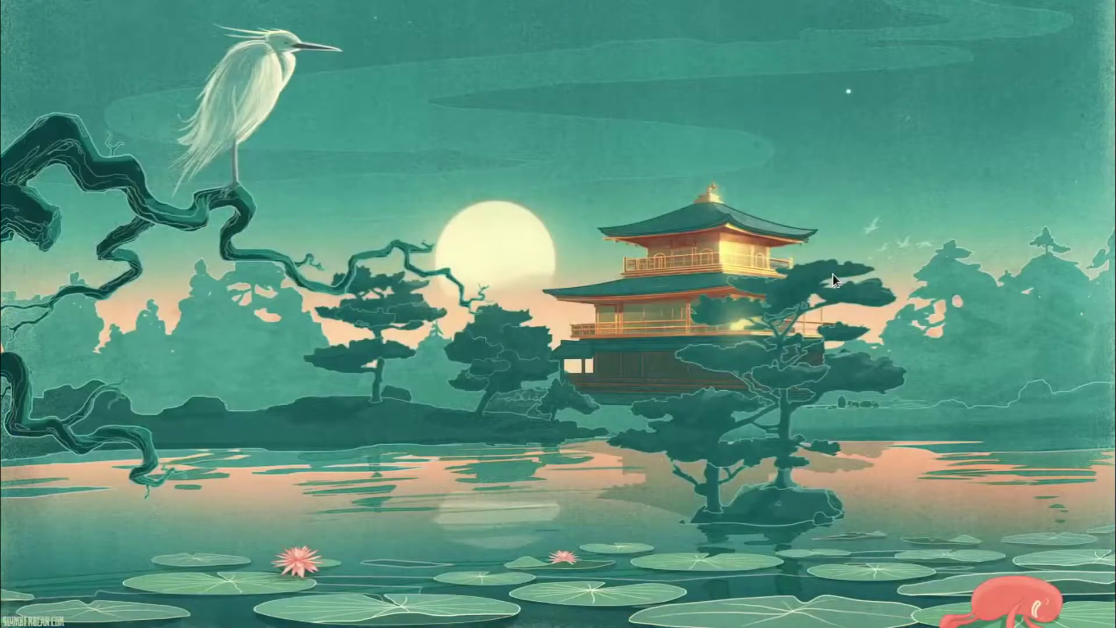
pyautogui.press('super+1')
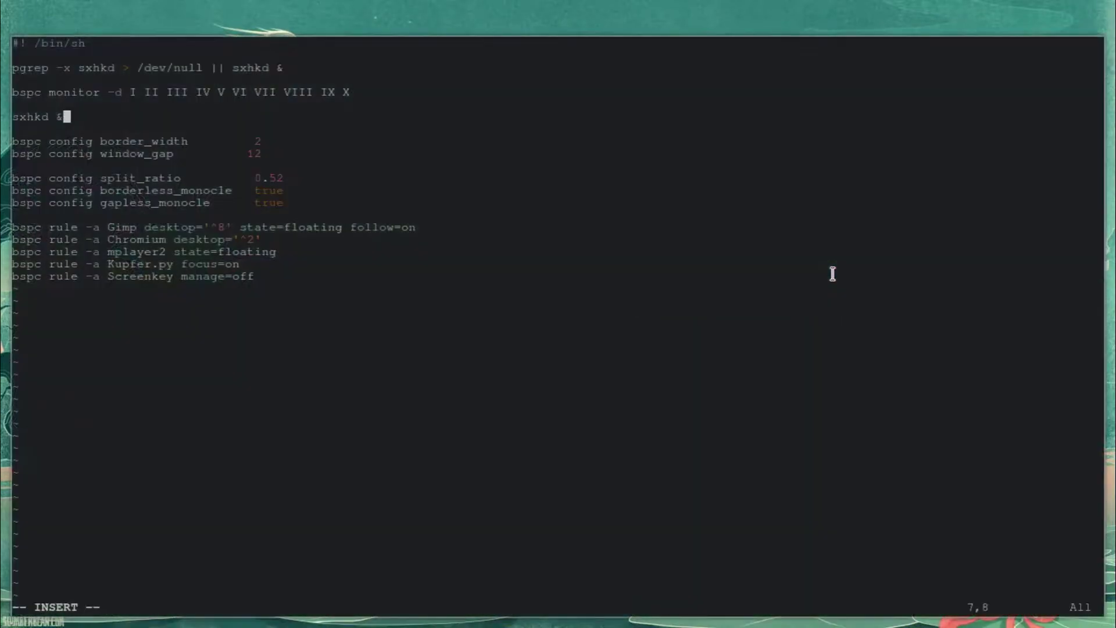
pyautogui.press('super+2')
pyautogui.press('super+1')
pyautogui.press('super+2')
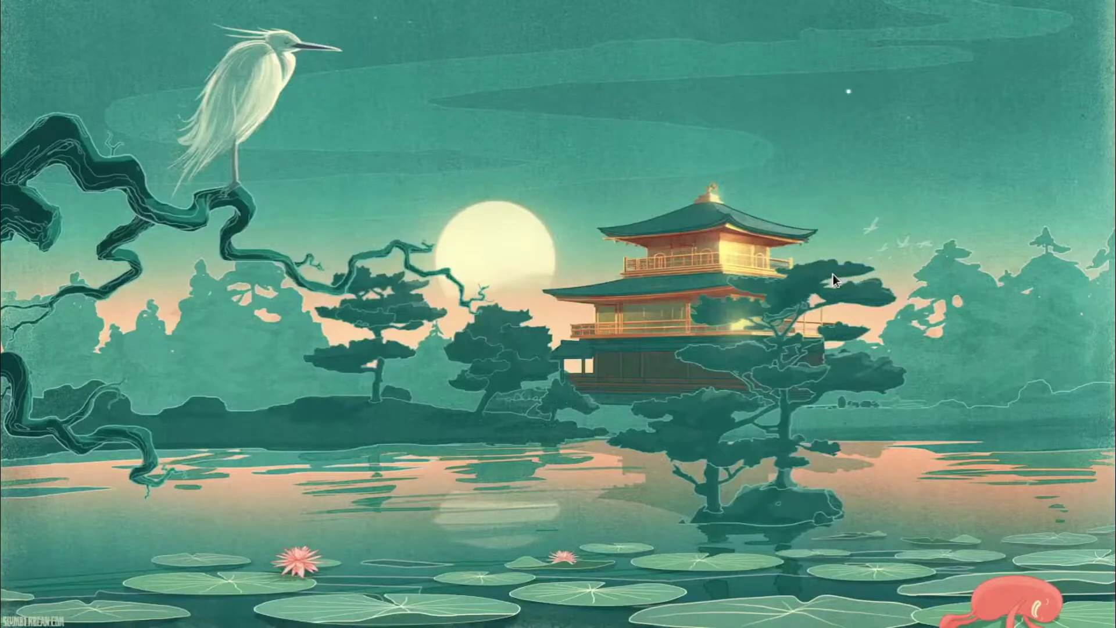
pyautogui.press('super+1')
pyautogui.press('super+2')
pyautogui.press('super+1')
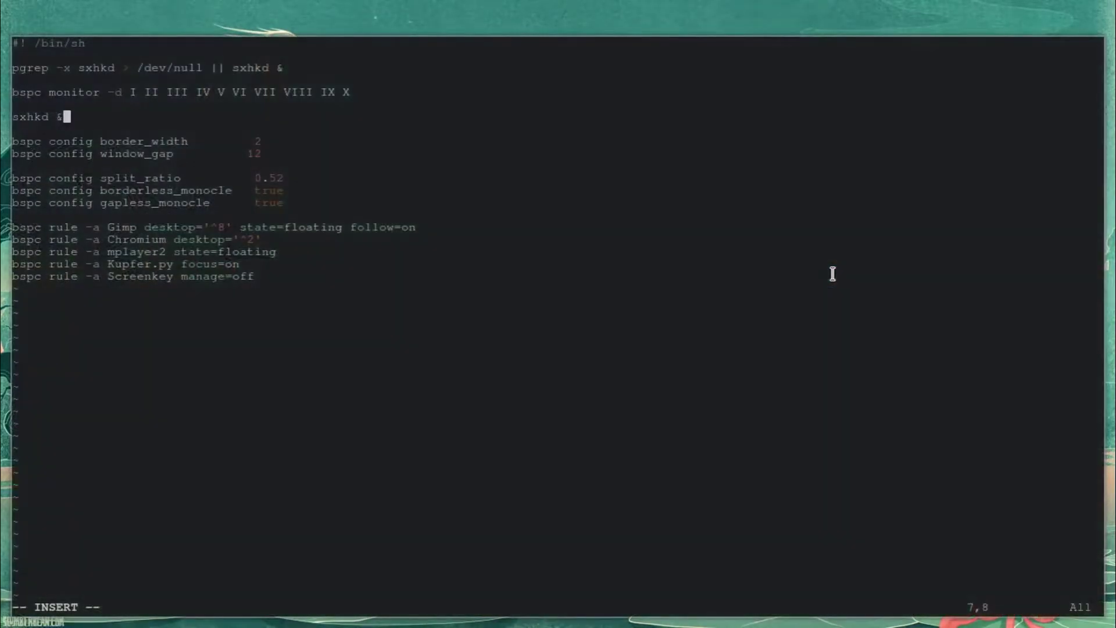
# Add '$HOME/.config/polybar/launch.sh &' on the line after 'sxhkd &'
pyautogui.press('Up')
pyautogui.press('Down')
pyautogui.press('Return')
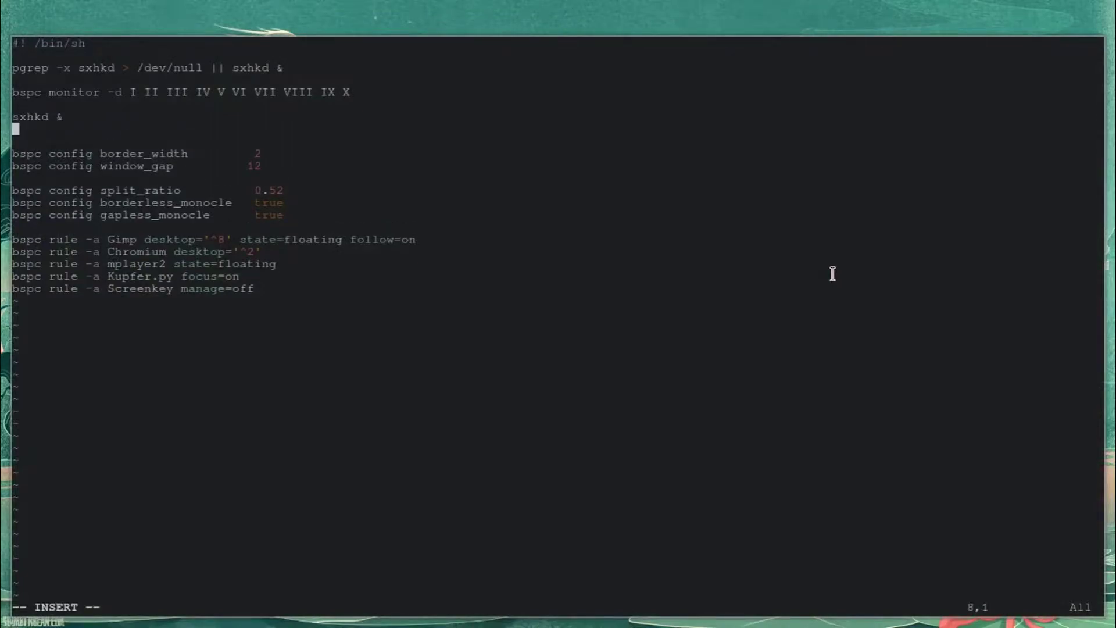
pyautogui.write('$HOME/.con')
pyautogui.press('Tab')
pyautogui.press('BackSpace')
pyautogui.write('fig/')
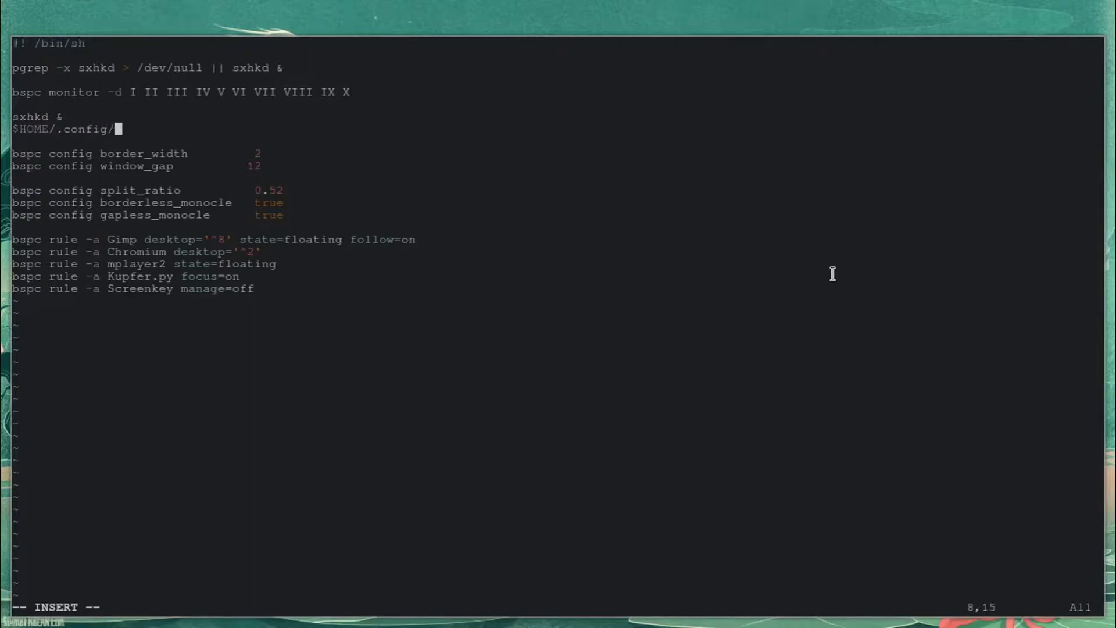
pyautogui.write('polybar/launch.sh')
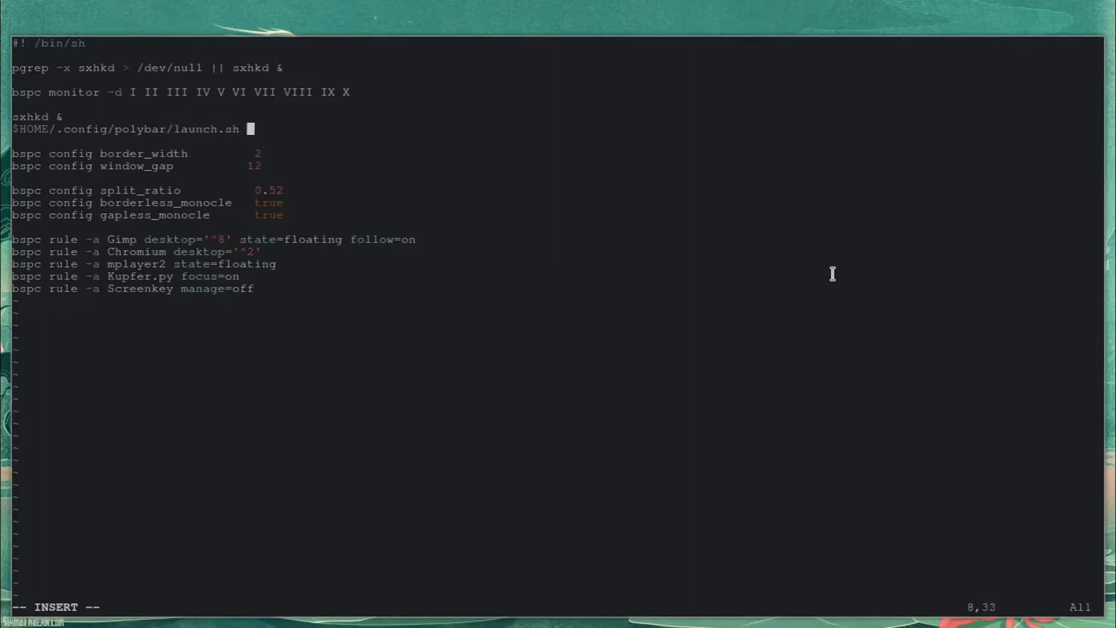
pyautogui.write(' &')
# Save bspwmrc with :wq and reload bspwm so polybar starts
pyautogui.press('Escape')
pyautogui.write(':wq')
pyautogui.press('Return')
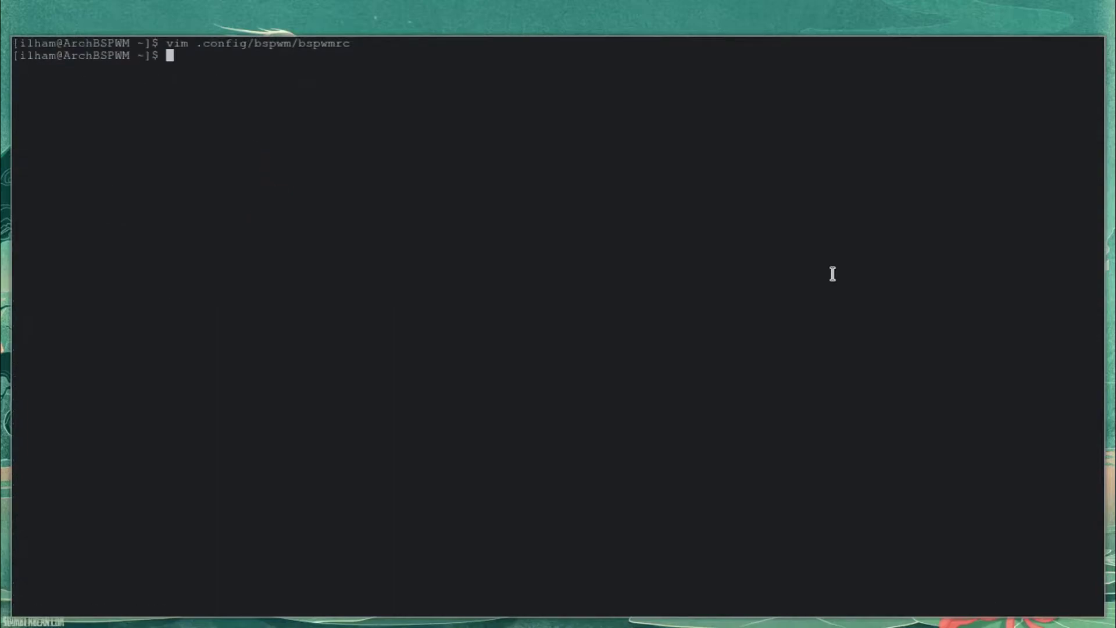
pyautogui.press('super+alt+r')
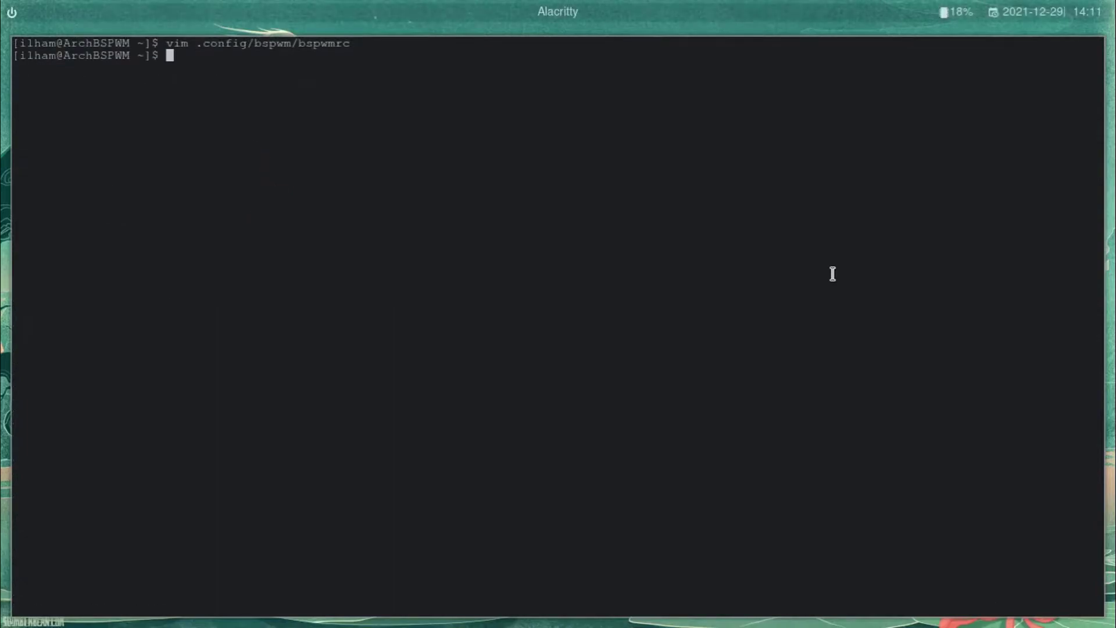